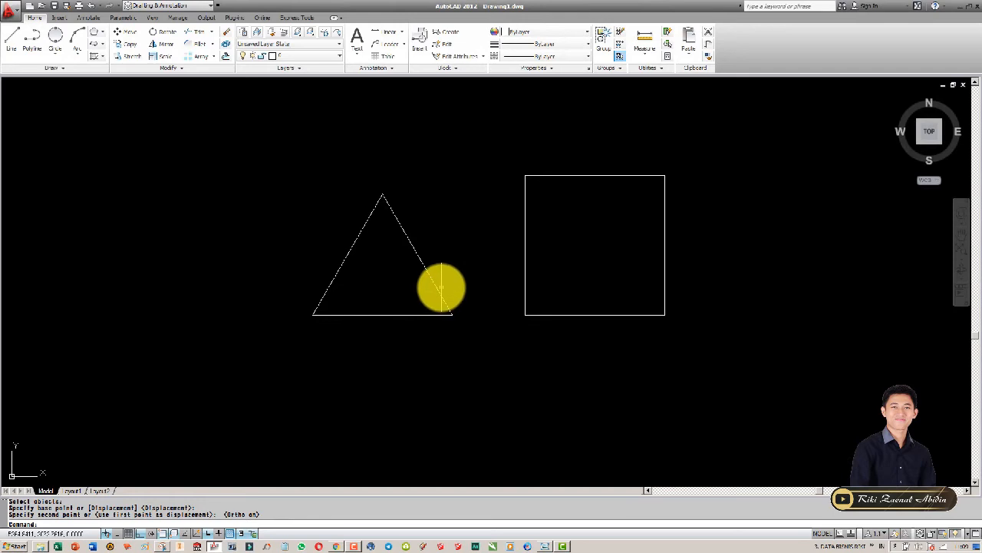
Step: Draw a circle with radius 100 in the empty area left of the triangle, using the Center, Radius method
click(62, 50)
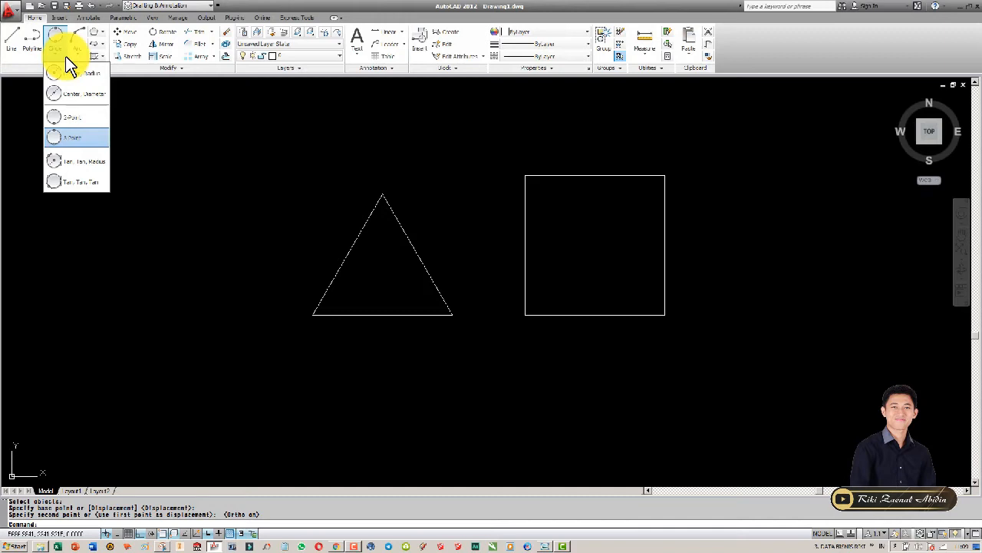
click(67, 71)
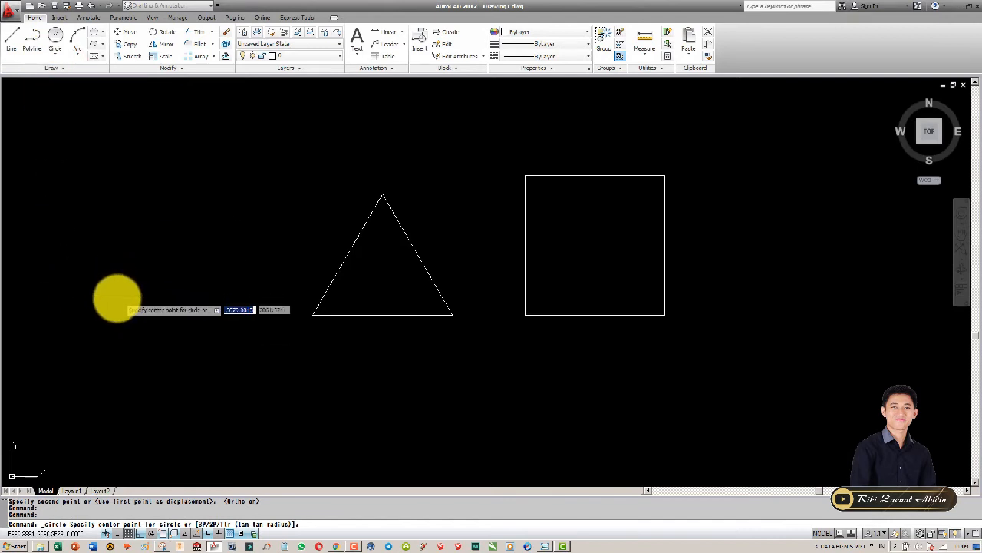
scroll(111, 283, down, 1)
scroll(388, 259, down, 1)
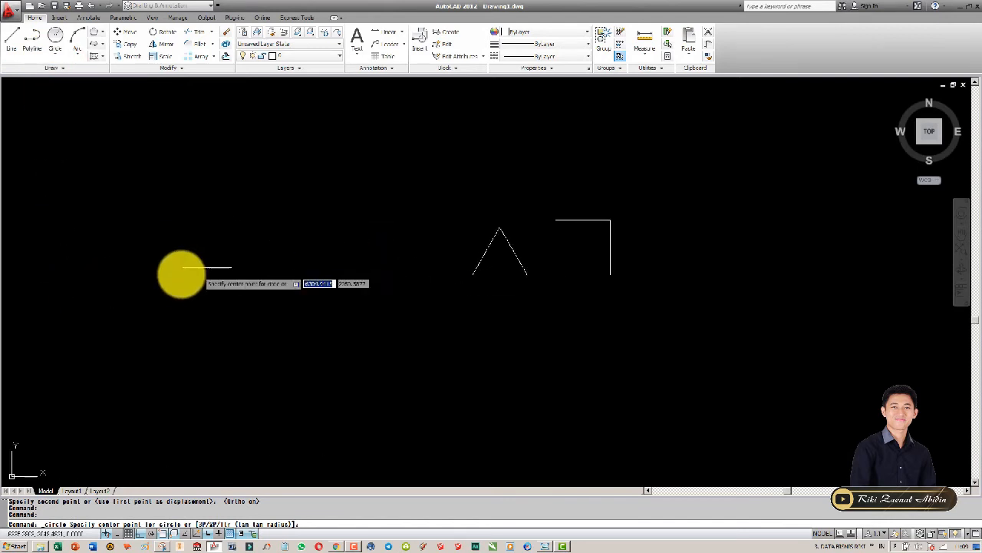
click(169, 257)
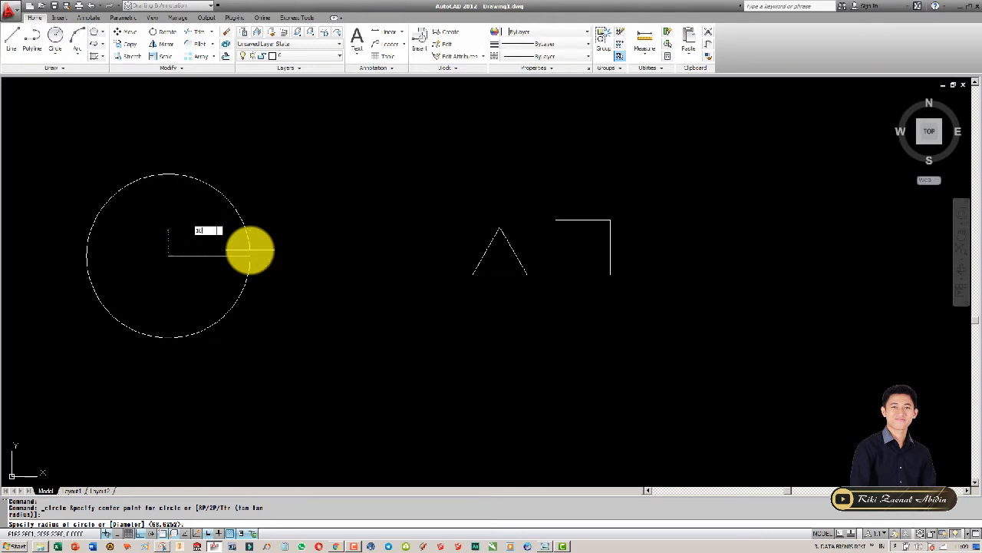
key(Return)
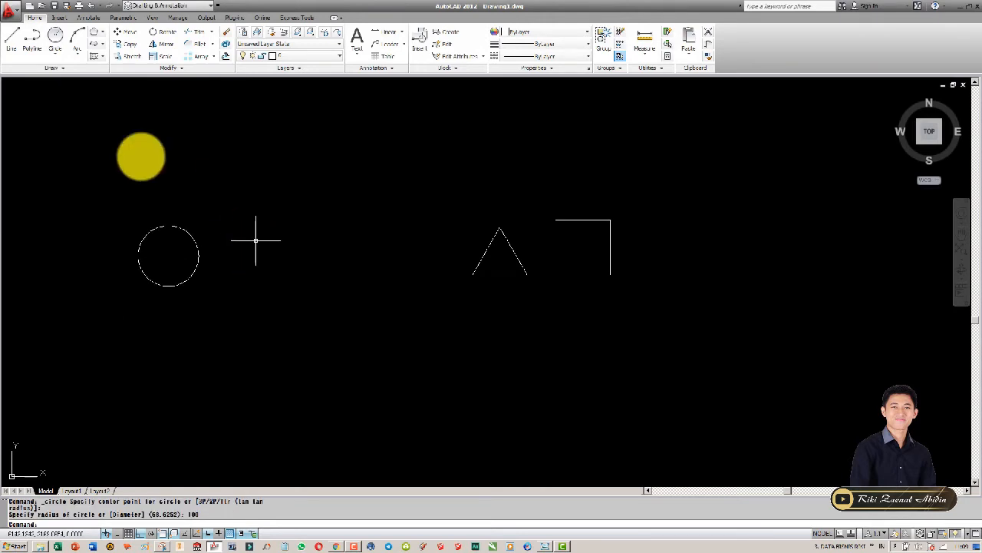
Step: Draw a circle with diameter 180 below the first circle, using the Center, Diameter method
click(62, 50)
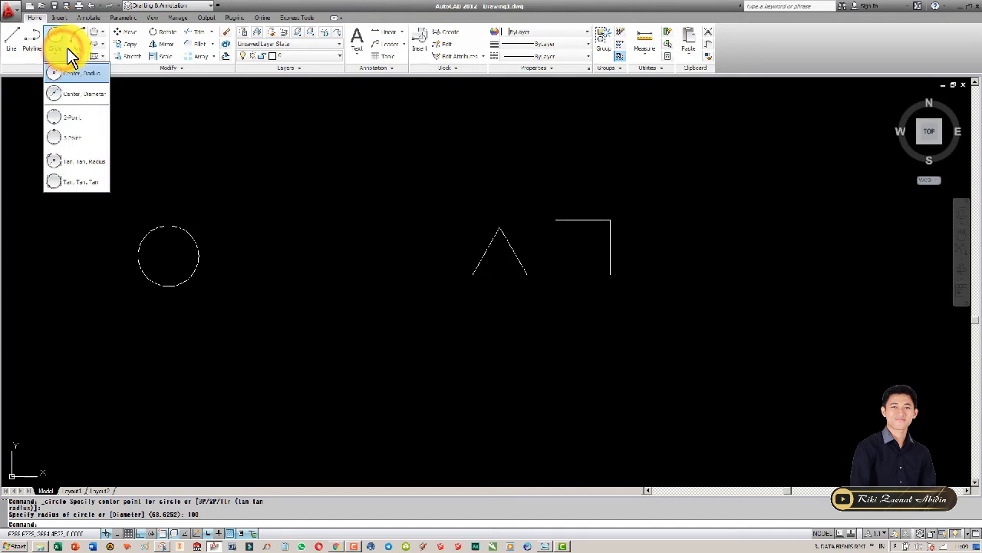
click(75, 71)
scroll(161, 230, up, 2)
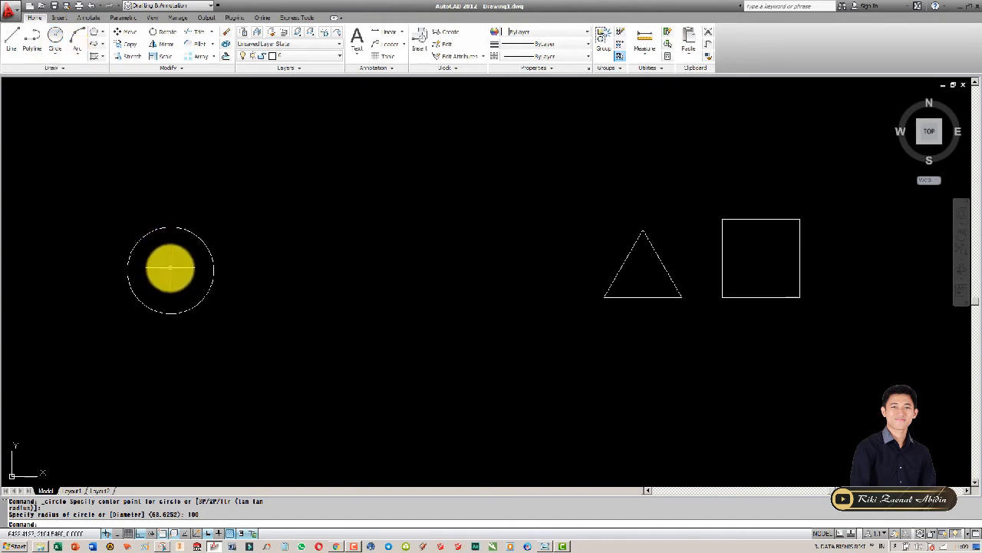
click(56, 56)
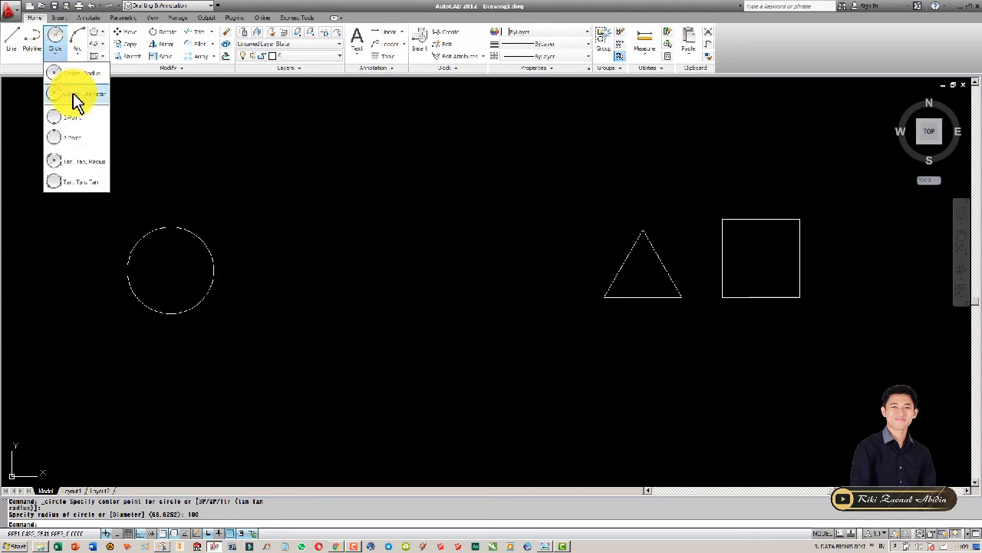
click(73, 92)
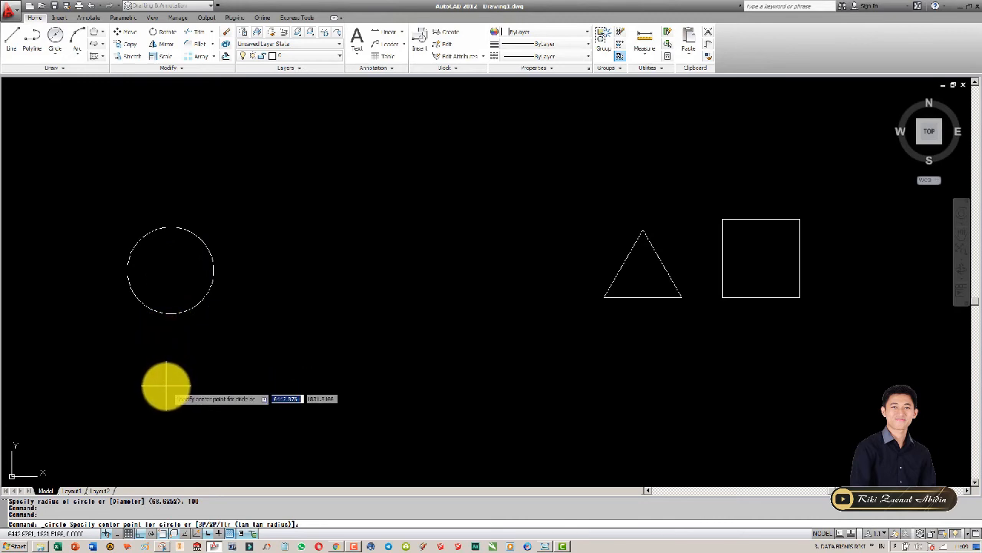
click(165, 389)
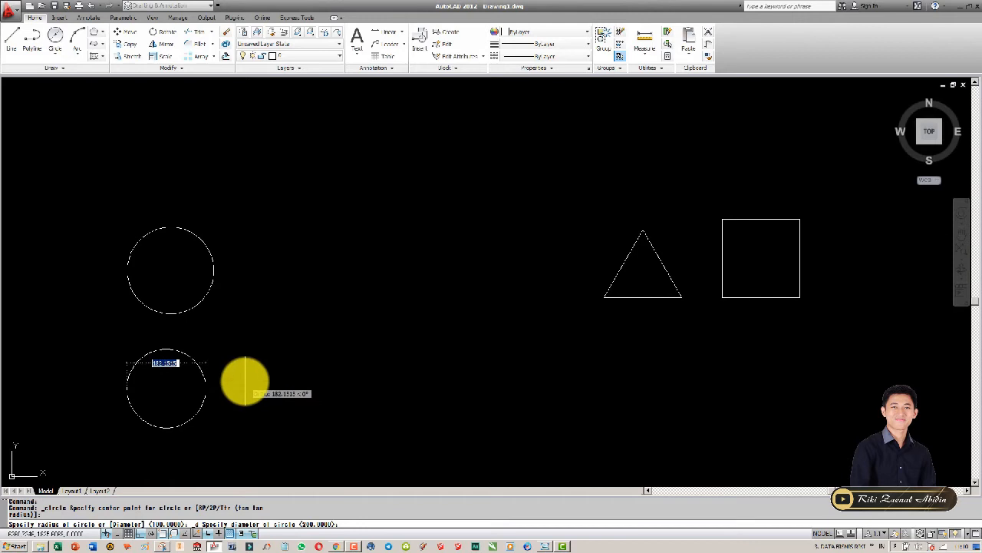
text(180)
key(Return)
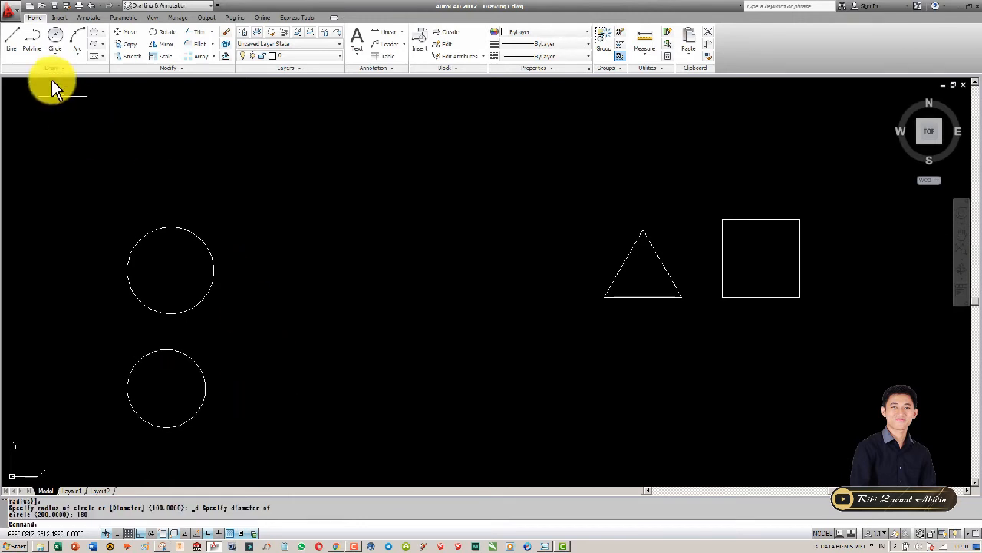
Step: Draw a 2-Point circle inside the square, spanning the midpoints of its two vertical sides
click(57, 55)
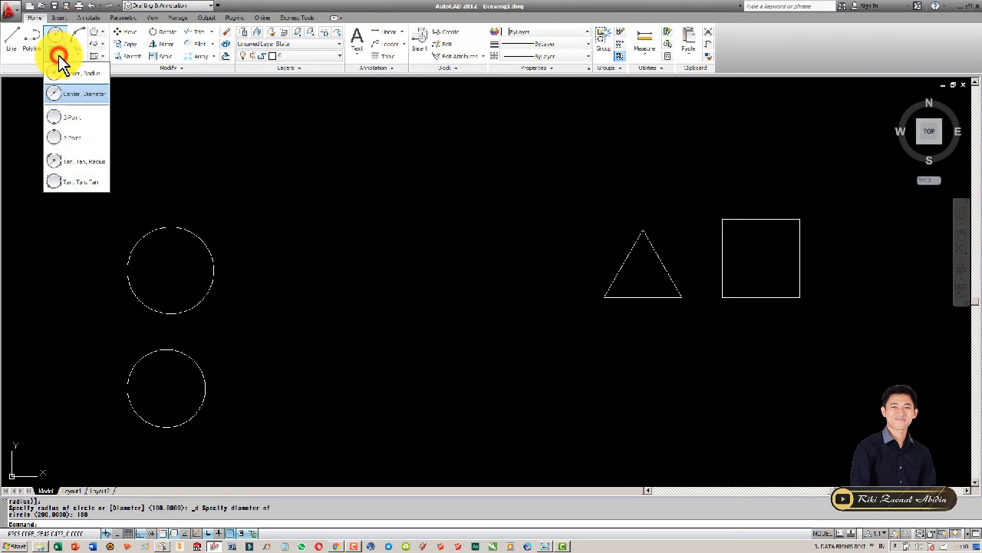
click(81, 116)
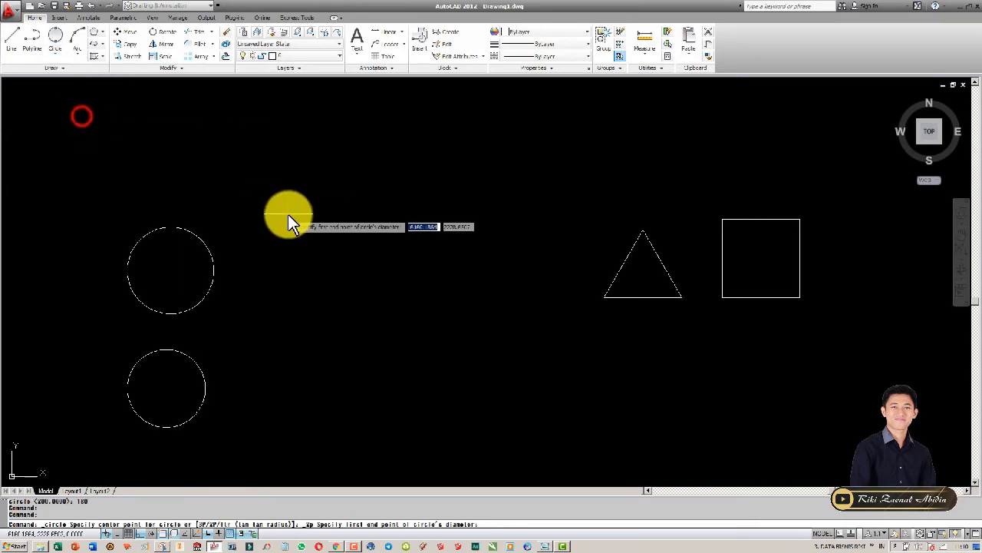
middle_drag(390, 228, 378, 170)
middle_drag(631, 193, 448, 218)
scroll(555, 228, up, 2)
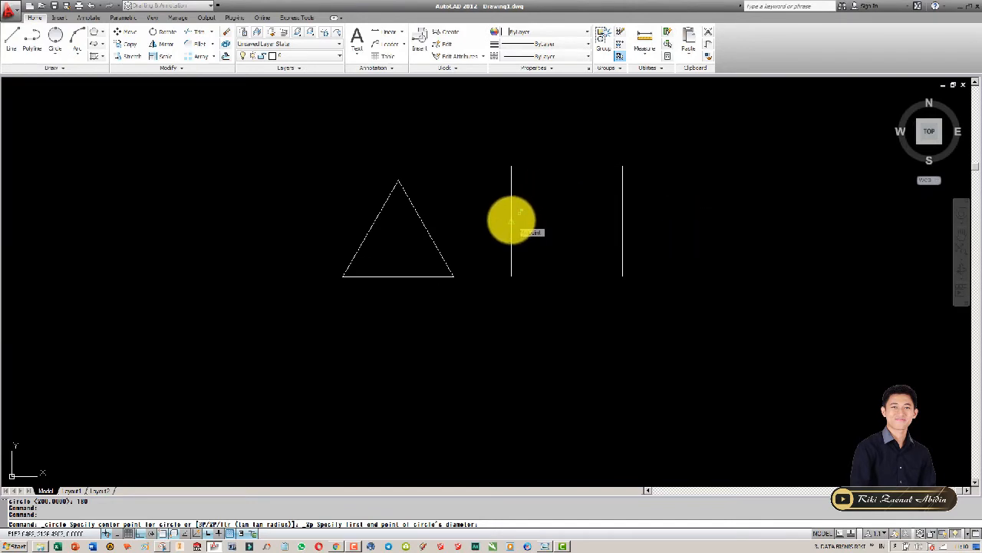
click(511, 221)
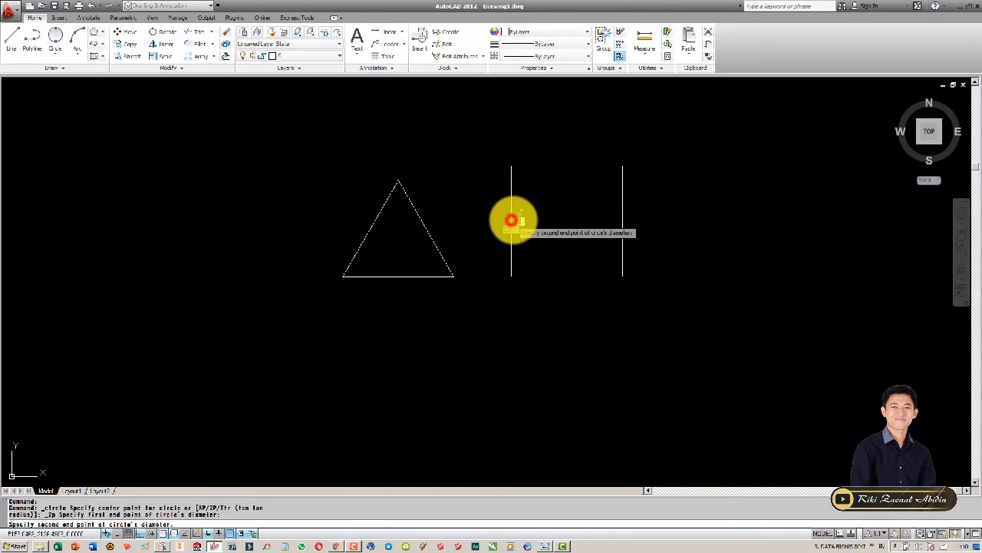
click(620, 221)
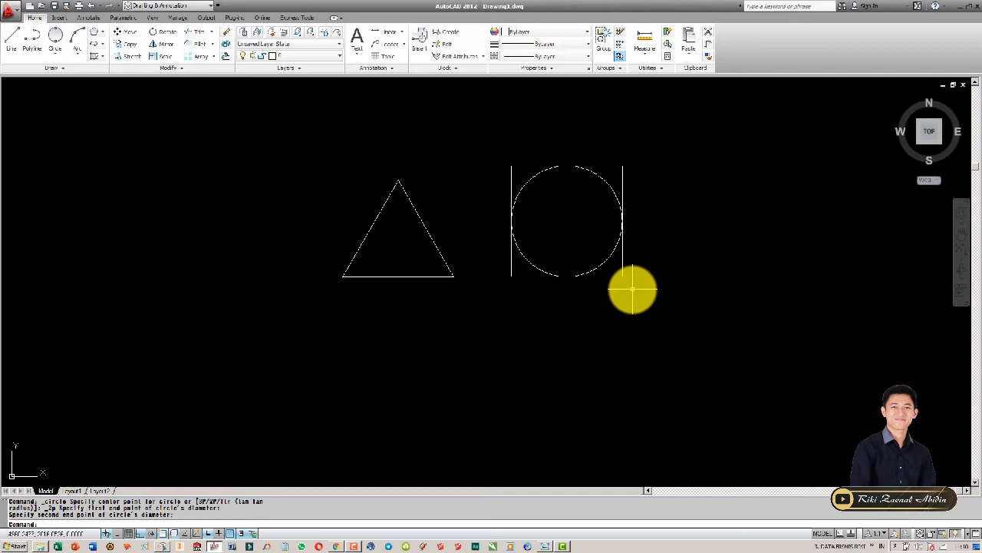
Step: Draw a 3-Point circle inside the triangle through the midpoints of its three sides
click(62, 54)
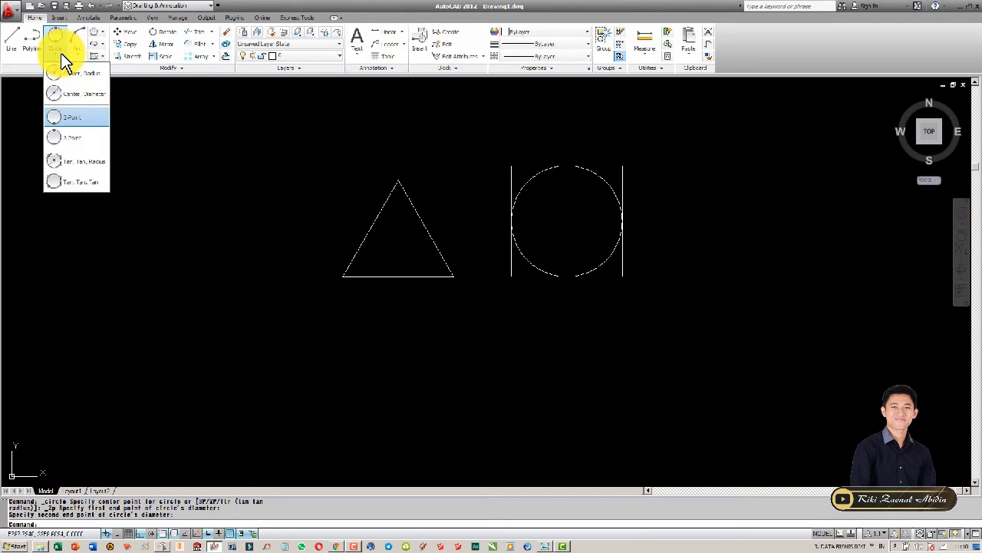
click(58, 137)
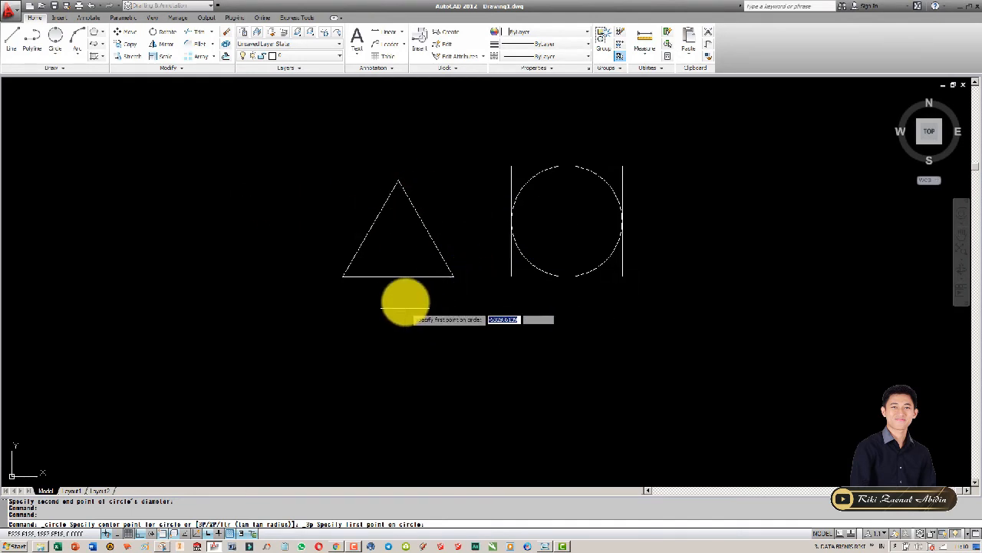
click(399, 276)
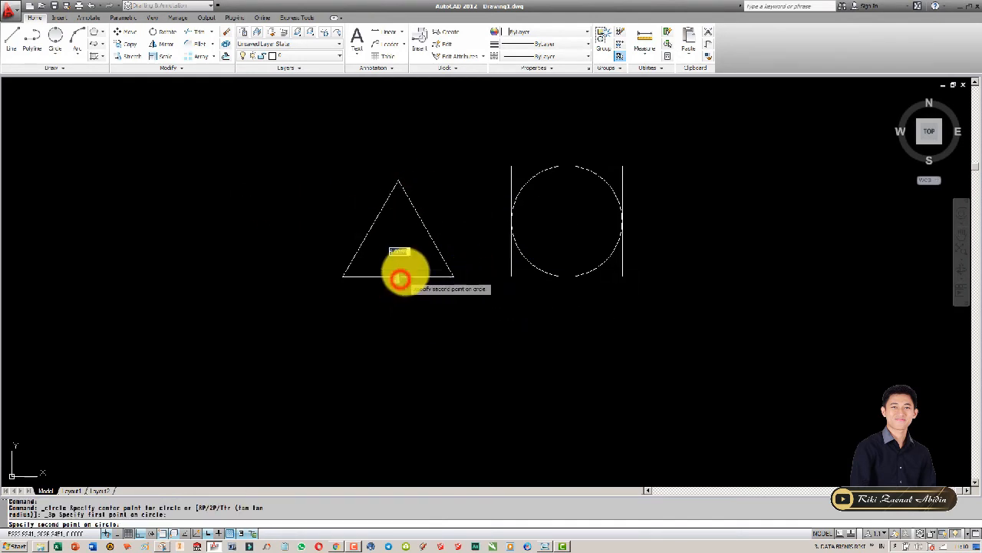
click(426, 229)
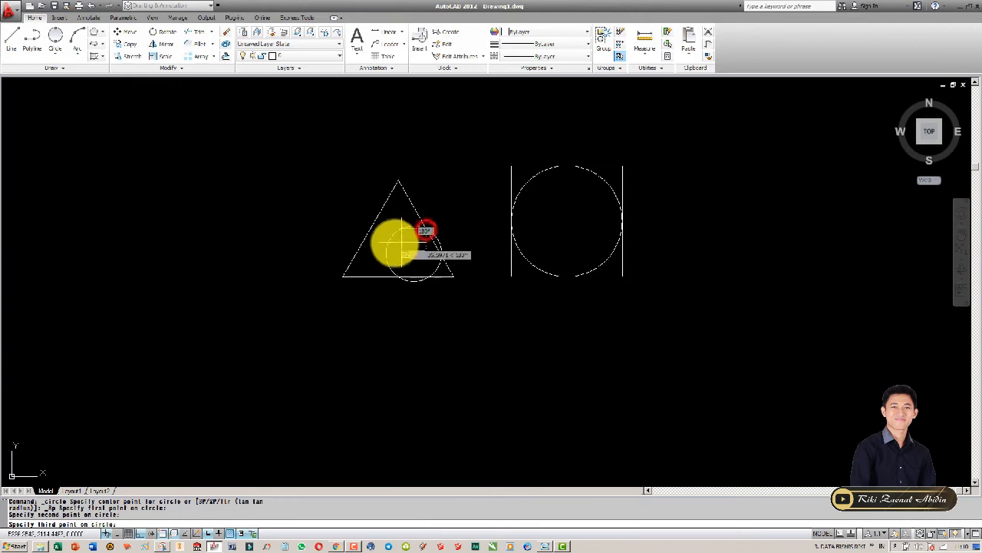
click(372, 229)
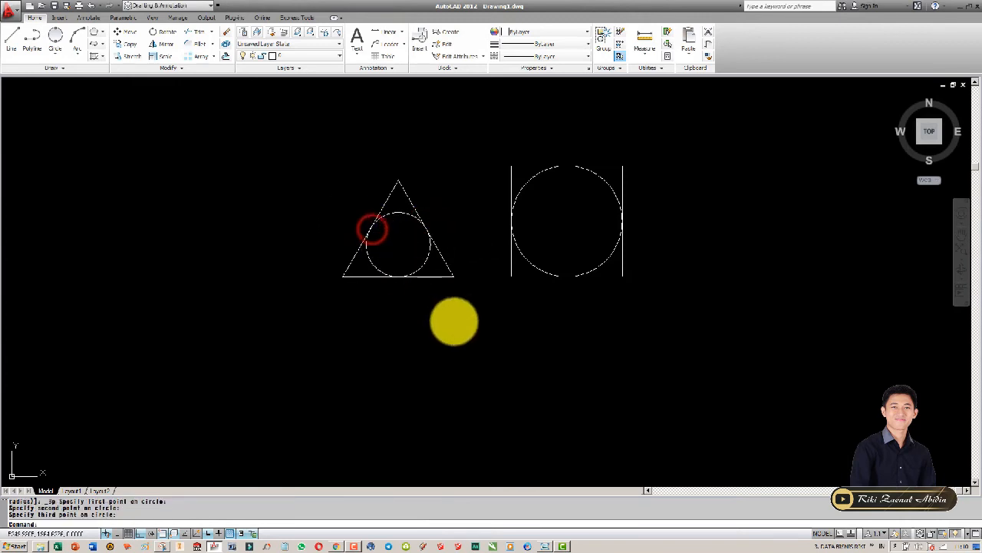
click(56, 59)
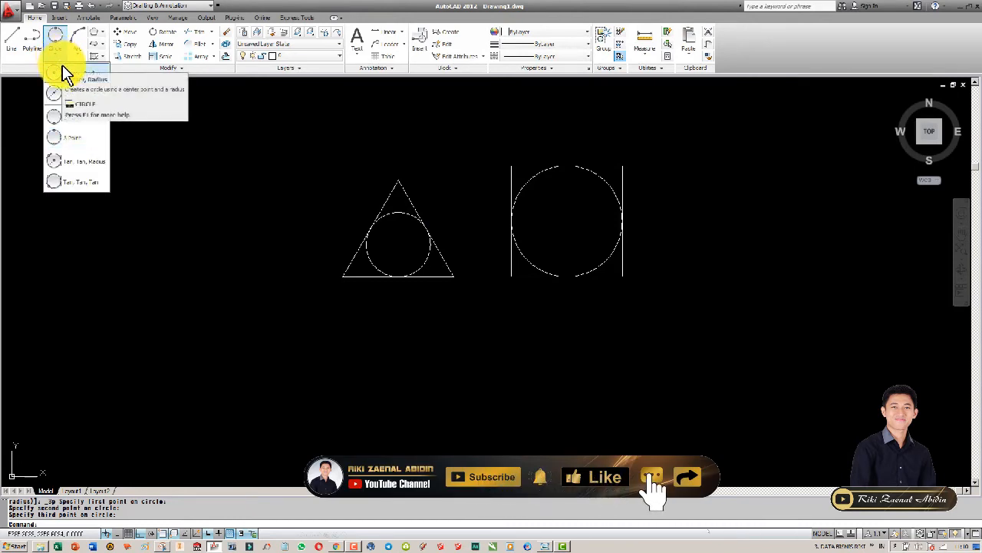
click(63, 73)
middle_drag(231, 239, 415, 251)
text(l)
key(Return)
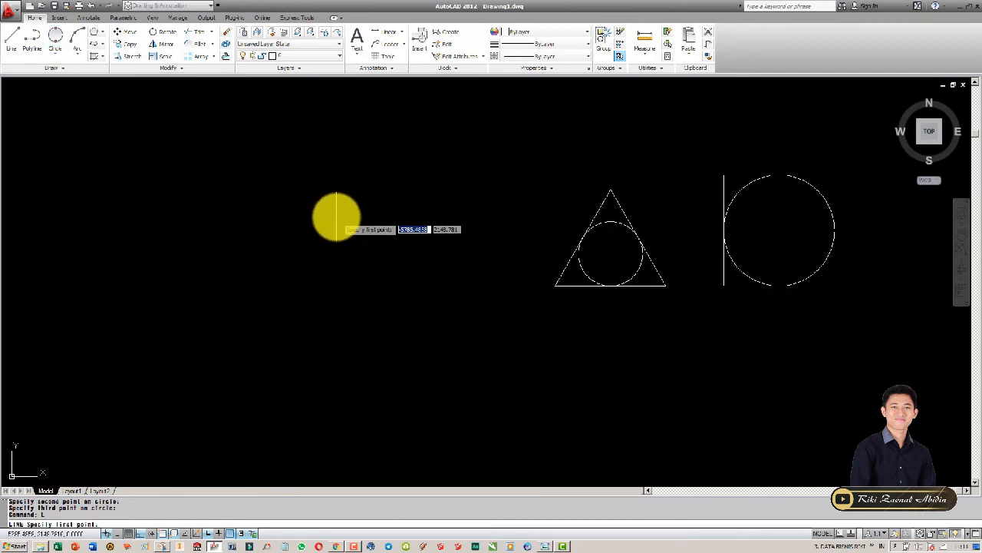
text(L)
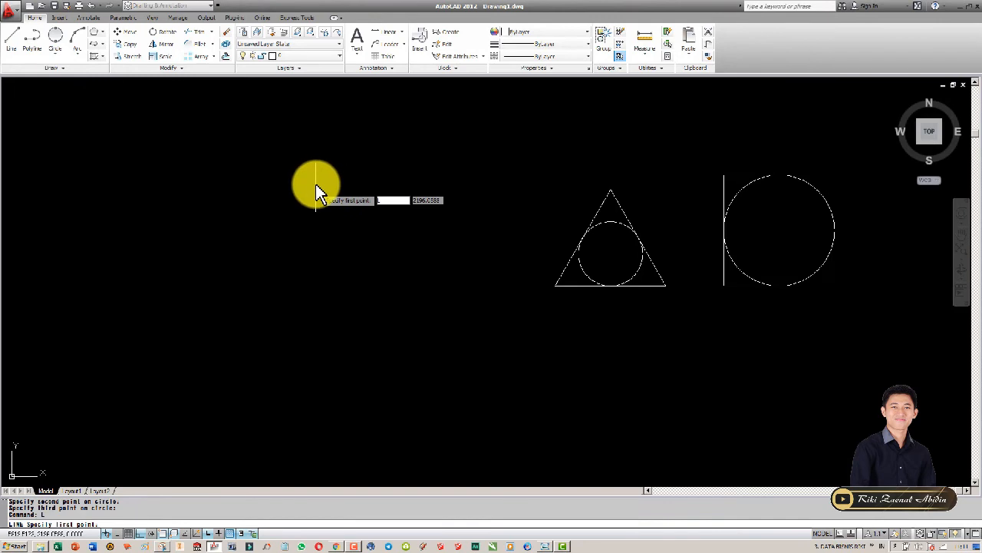
key(Escape)
Step: Draw a slanted line about 140 units long in the empty area left of the triangle, with Ortho off
text(l)
key(Return)
click(321, 177)
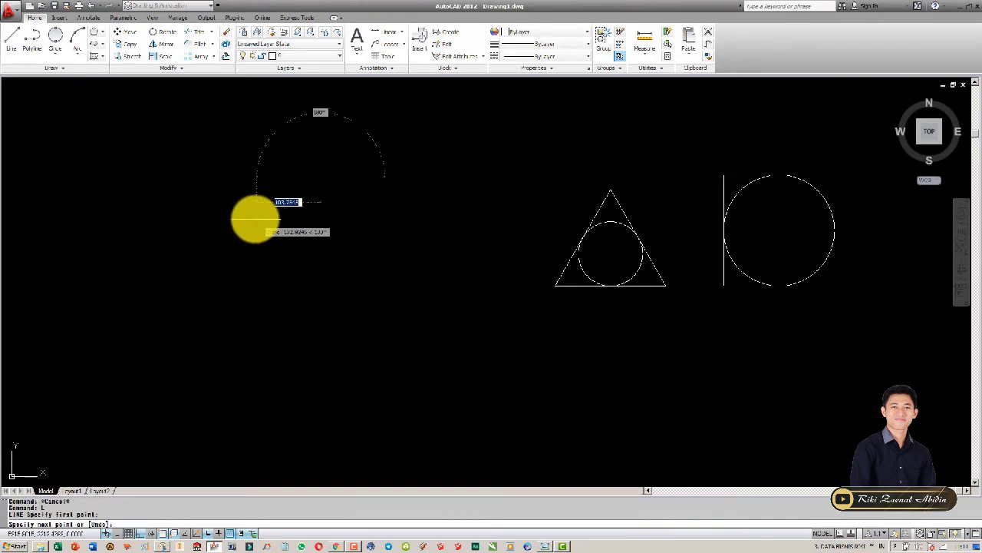
key(F8)
click(242, 213)
key(Escape)
Step: Draw a second line below the first, sloping the opposite way so that the pair opens toward the triangle
text(l)
key(Return)
click(248, 271)
click(328, 308)
key(Escape)
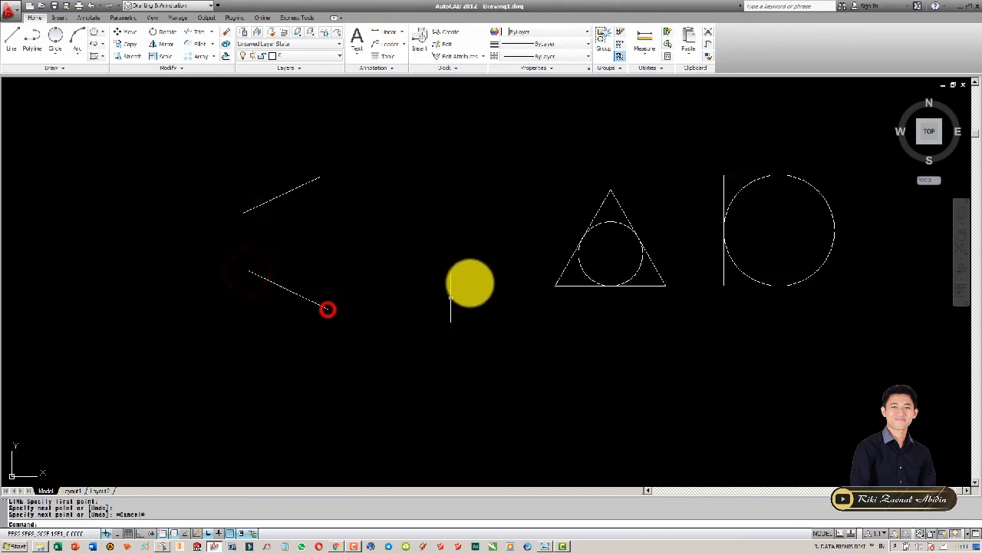
Step: Draw a Tan, Tan, Radius circle tangent to the two slanted lines with radius 50
click(62, 57)
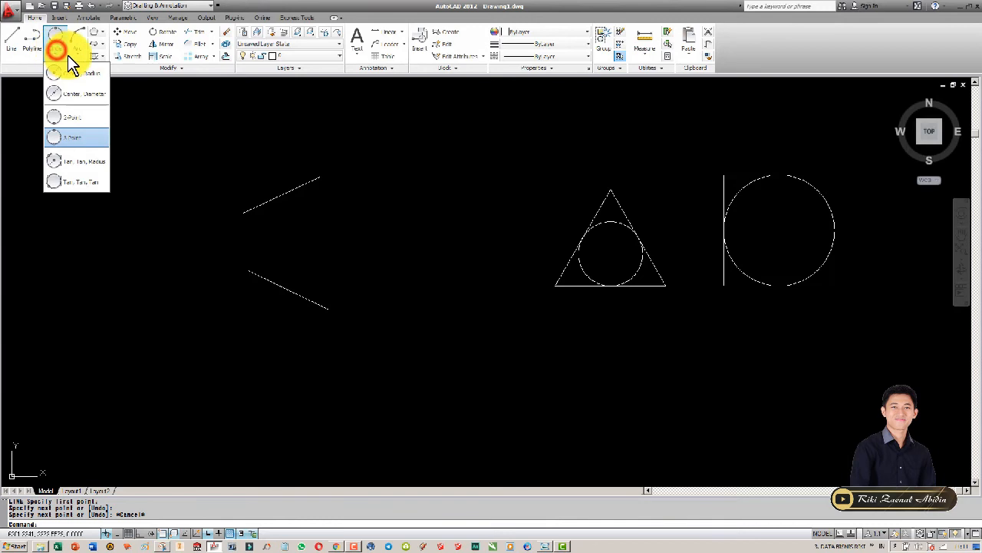
click(85, 163)
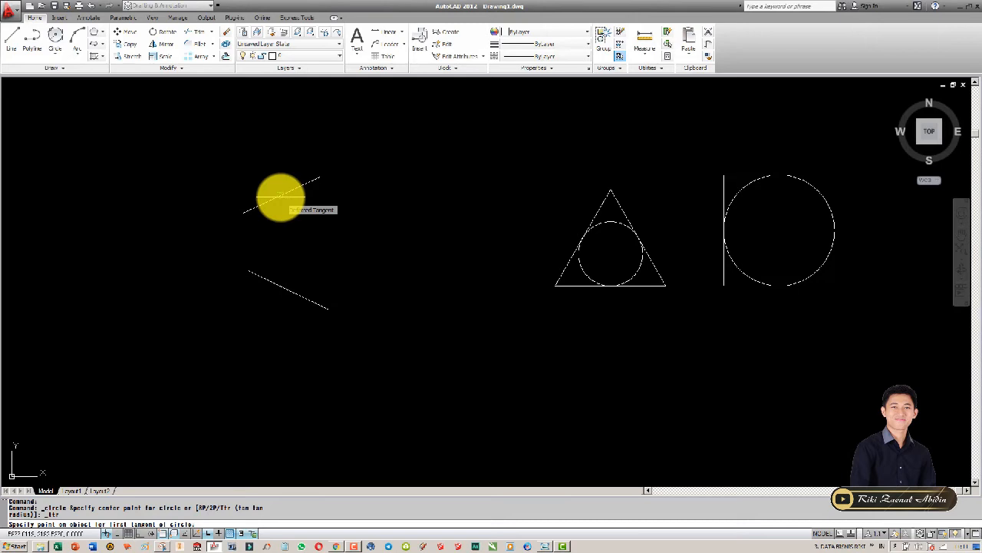
click(281, 198)
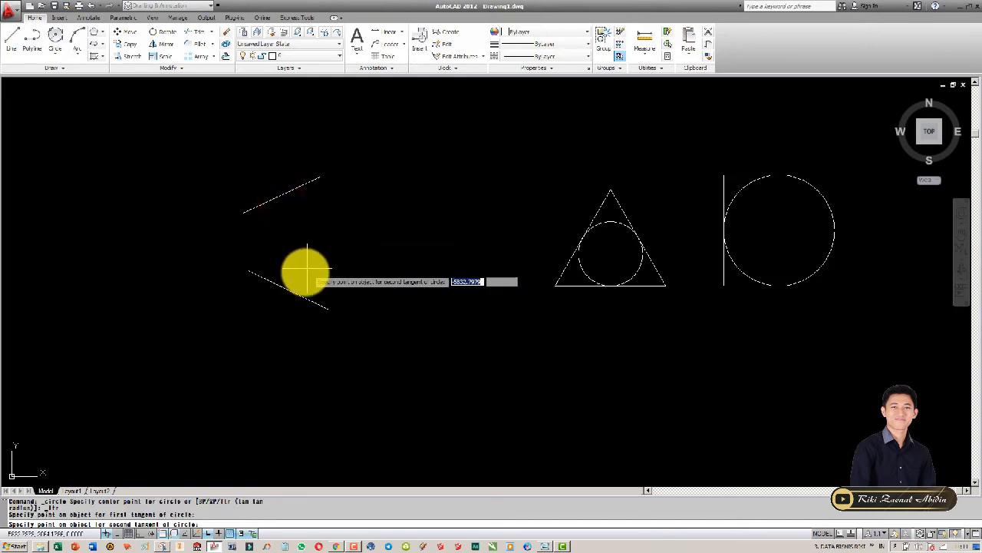
click(281, 287)
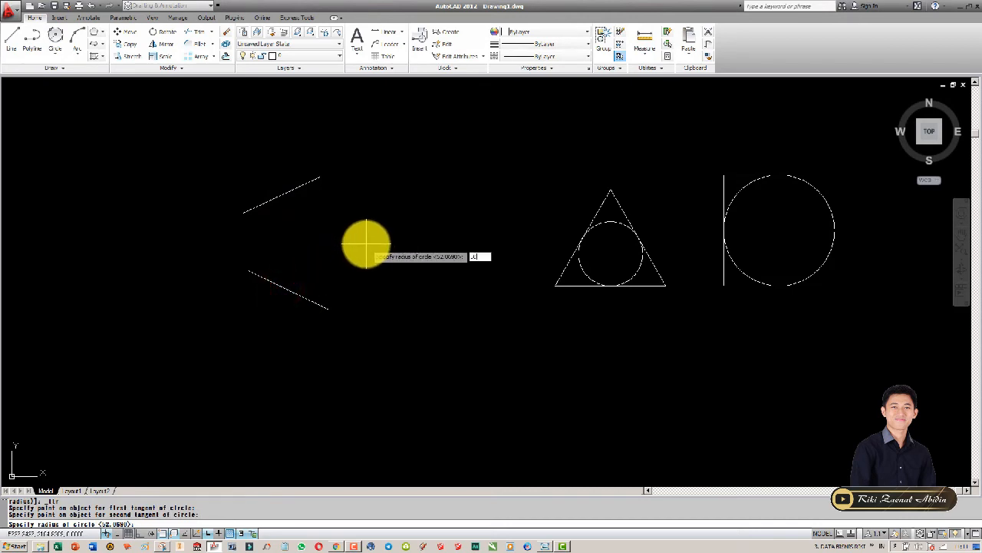
text(50)
key(Return)
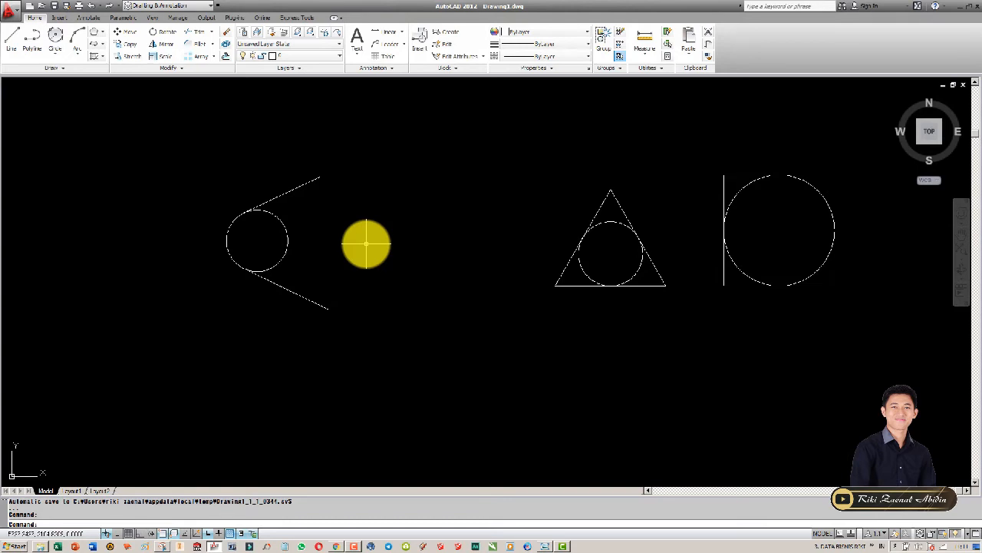
Step: Stretch the left end of the upper slanted line down to the left, making the line about 280 units long
scroll(261, 208, up, 3)
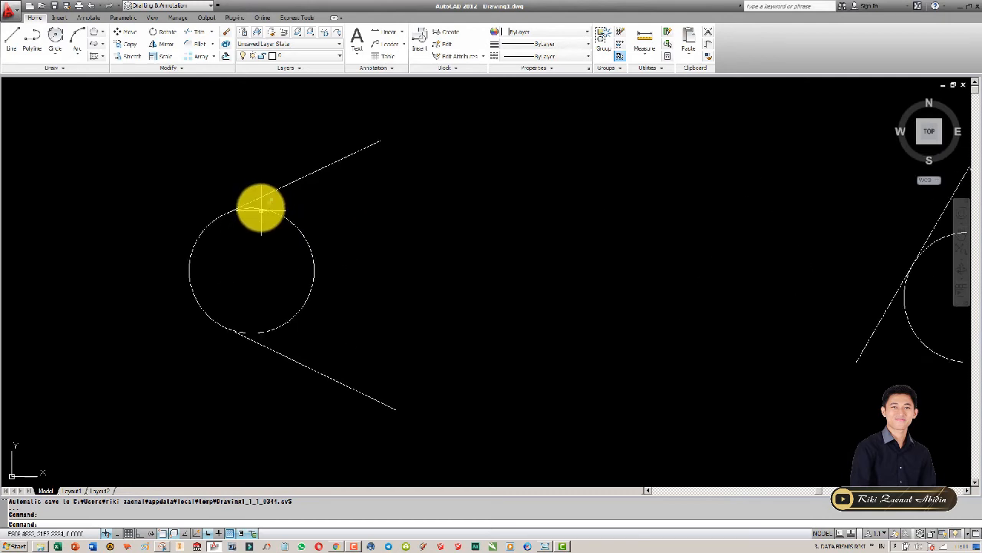
click(259, 197)
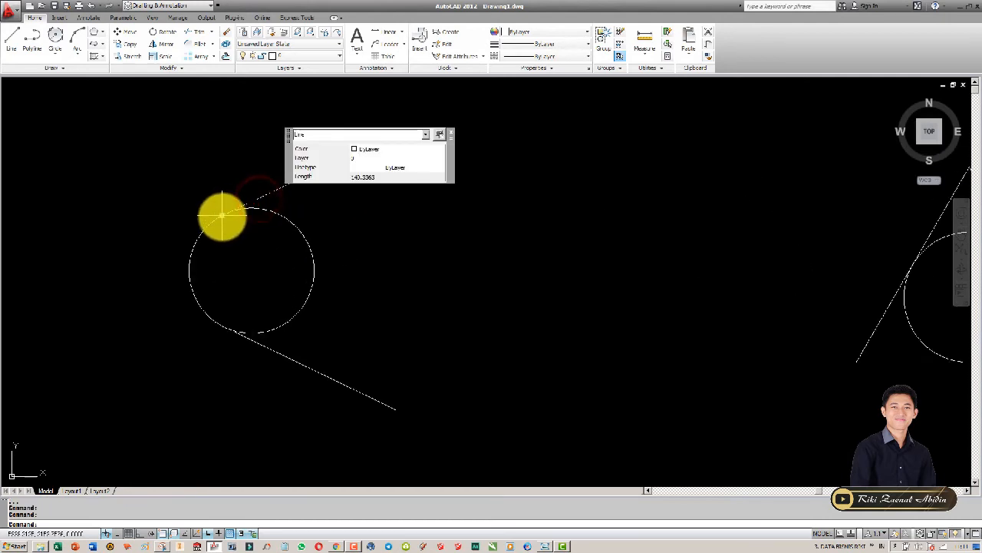
click(222, 215)
click(64, 295)
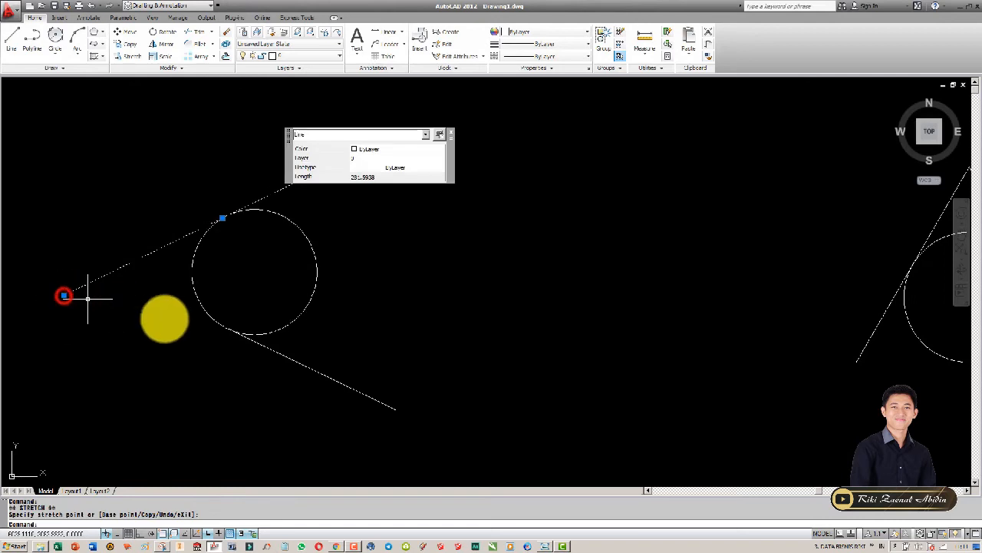
Step: Stretch the left end of the lower slanted line to the upper line's left endpoint so the two lines share a vertex
click(286, 358)
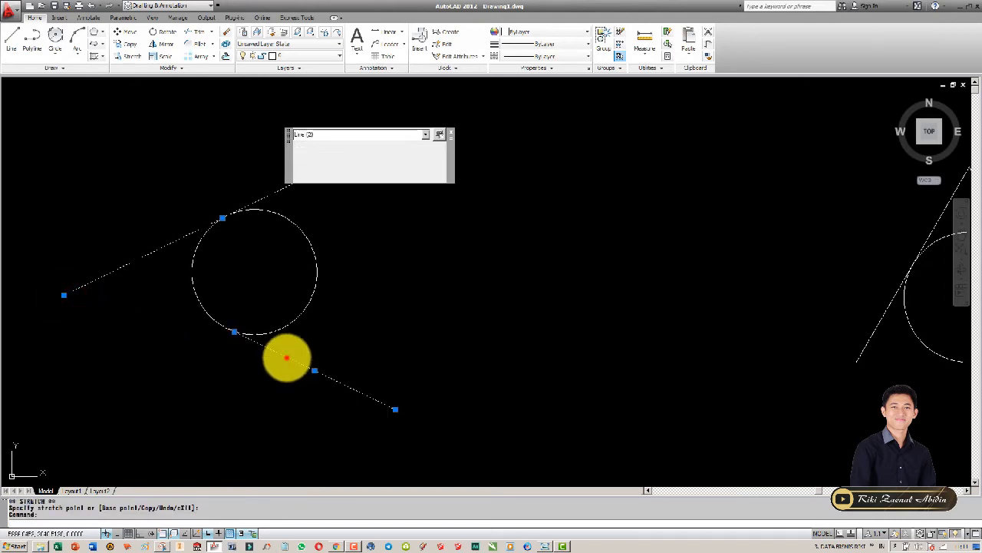
click(234, 332)
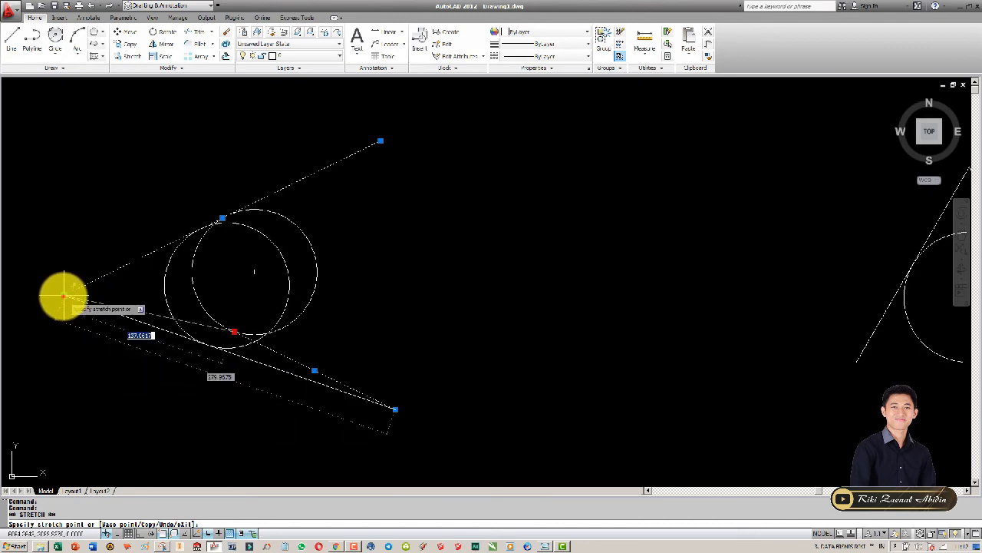
click(64, 295)
key(Escape)
key(Escape)
scroll(358, 340, down, 4)
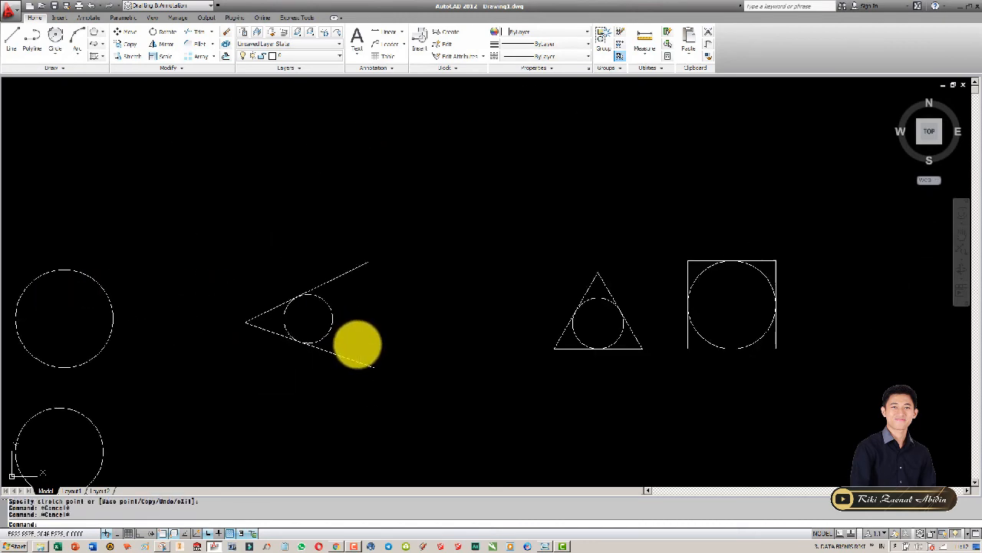
middle_drag(358, 340, 430, 262)
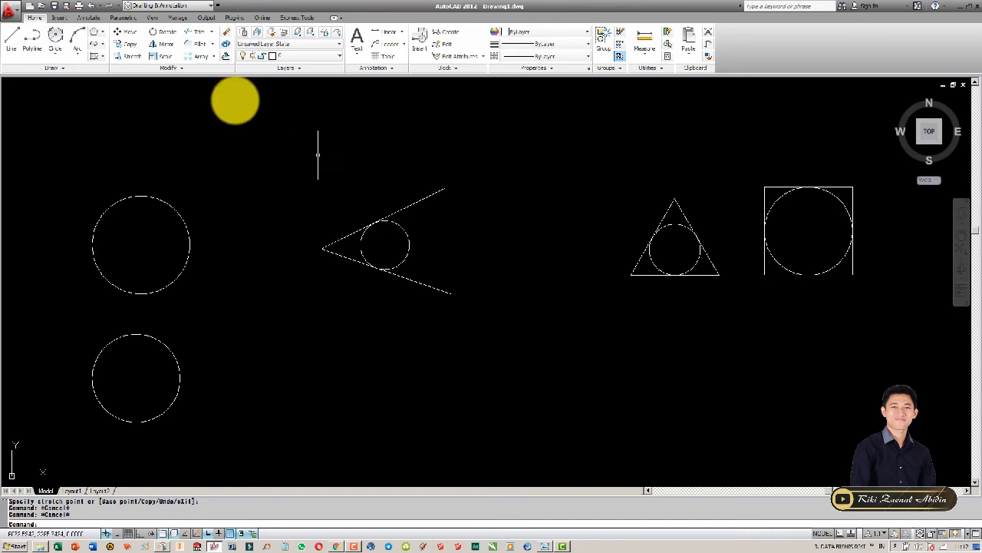
click(57, 52)
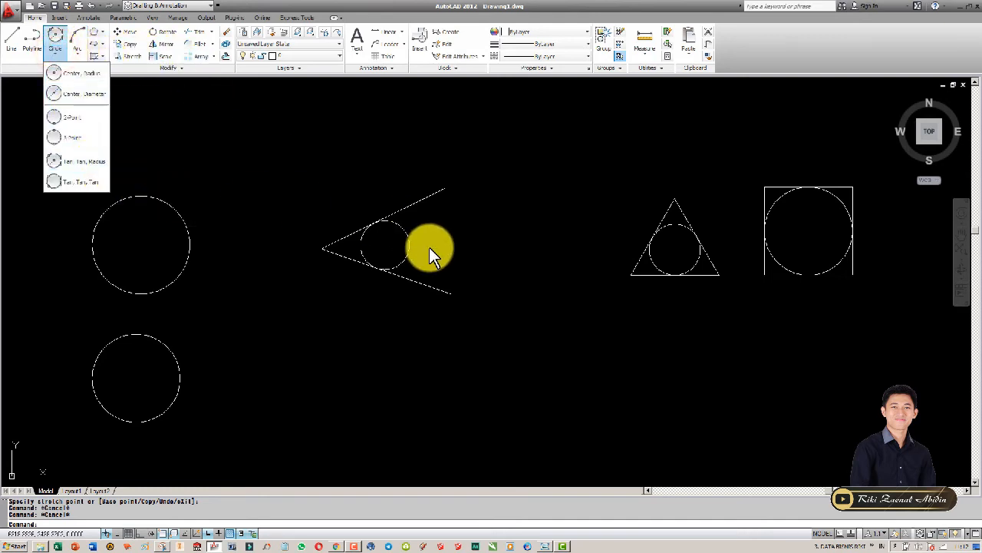
click(361, 265)
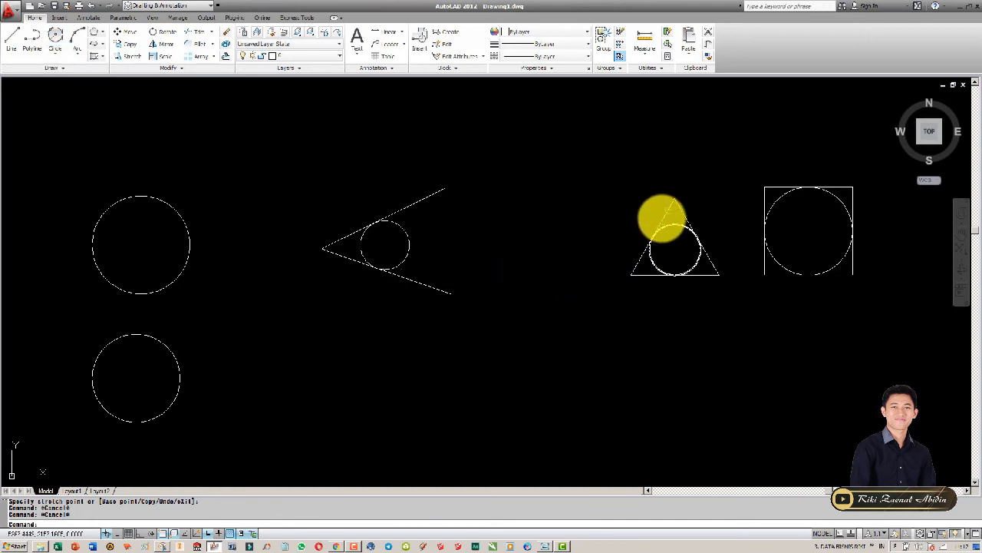
Step: Copy the two converging lines and their circle straight down with Ortho on, using the shared vertex as base point
text(CO)
key(Return)
click(264, 140)
click(535, 335)
key(Return)
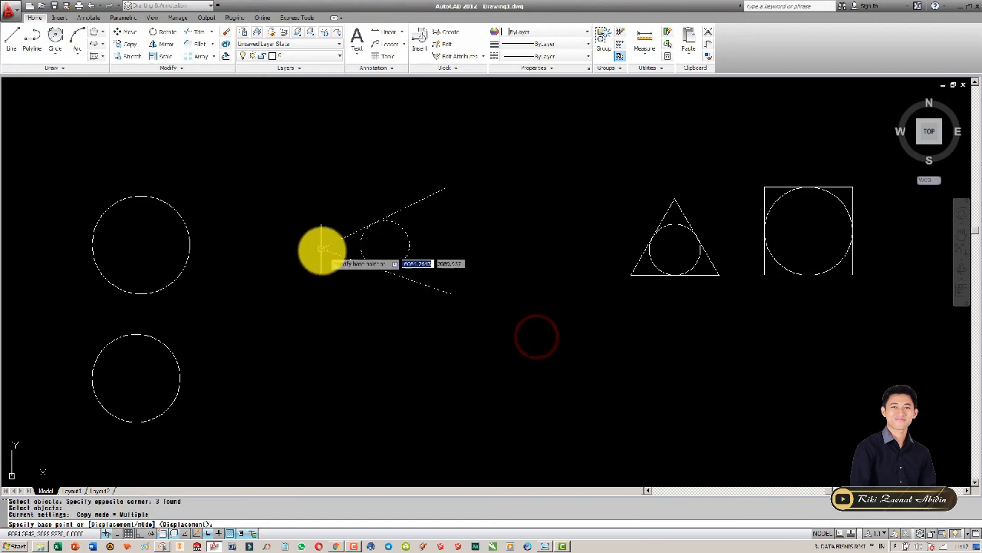
click(322, 250)
key(F8)
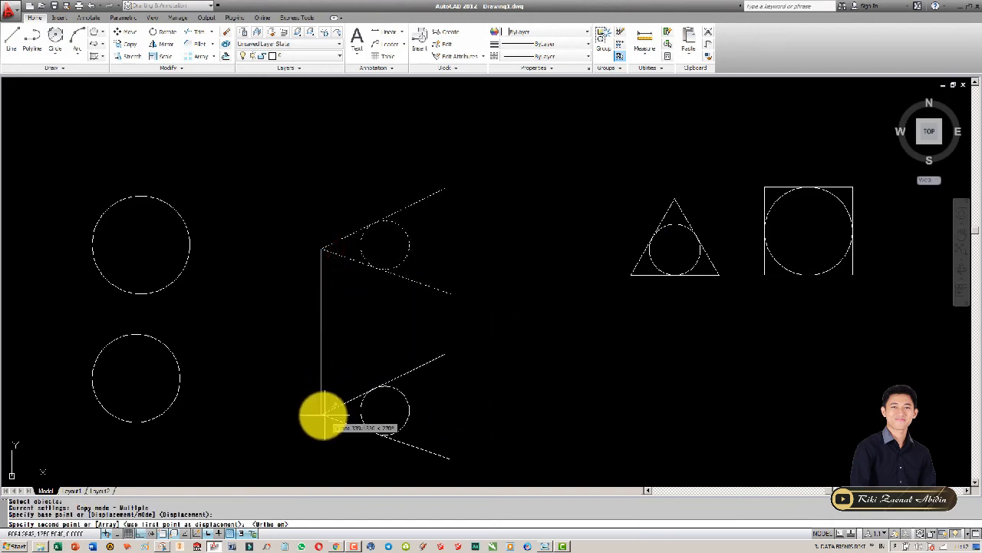
click(328, 396)
key(Escape)
Step: Delete the circle in the copy and draw a vertical line across the open side from the upper line's end
click(404, 374)
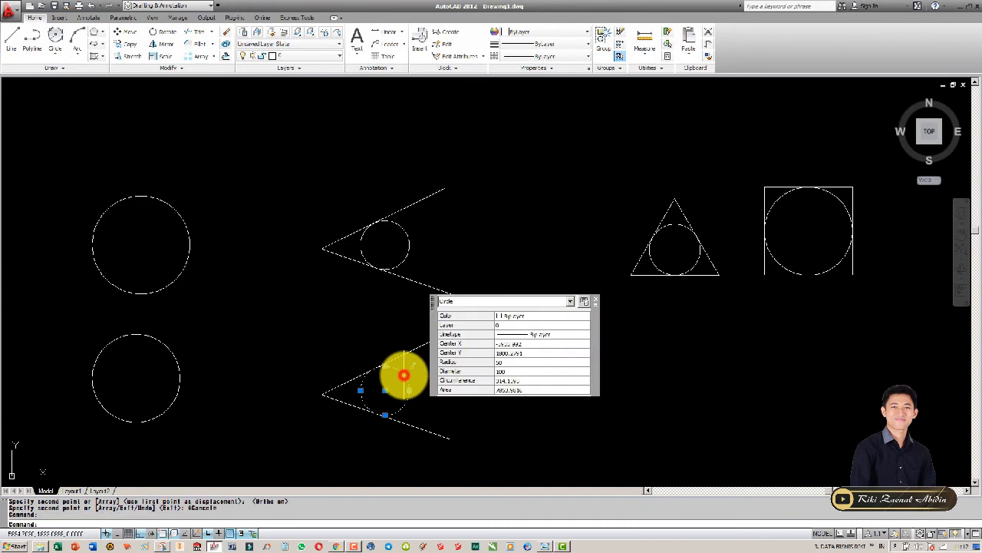
key(Delete)
text(l)
key(Return)
click(443, 335)
click(440, 453)
key(Escape)
Step: Trim the overhanging ends at the lower right corner so the three lines form a closed triangle
scroll(438, 445, up, 8)
text(tr)
key(Return)
key(Return)
click(440, 418)
click(412, 433)
key(Escape)
scroll(432, 418, down, 8)
scroll(426, 400, up, 4)
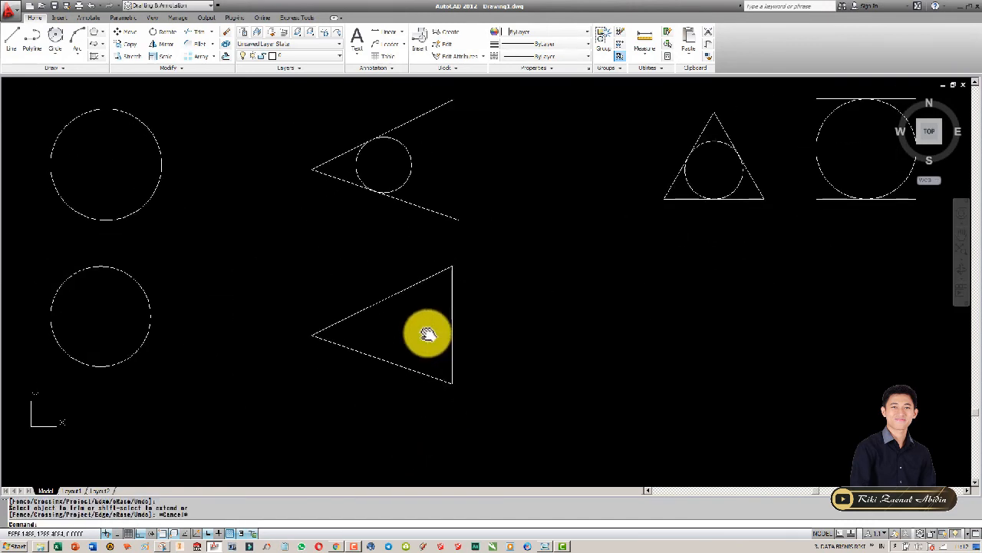
Step: Draw a Tan, Tan, Tan circle inside the new triangle, tangent to its upper, lower and vertical sides
click(54, 52)
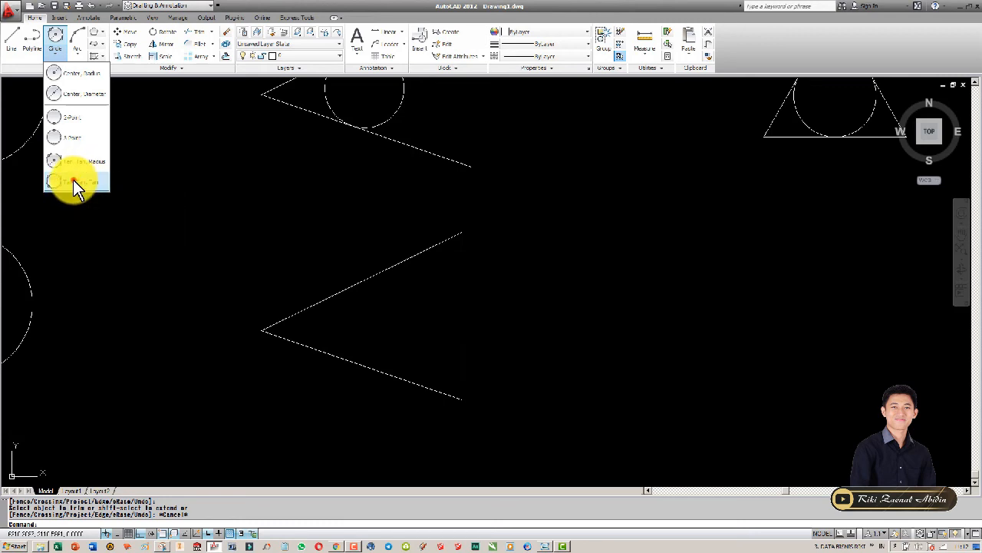
click(73, 181)
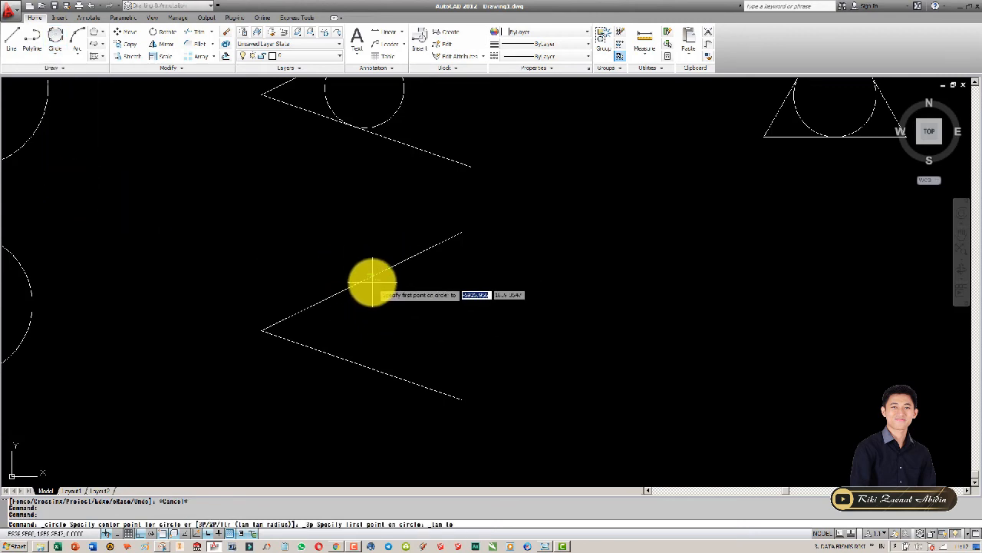
click(372, 281)
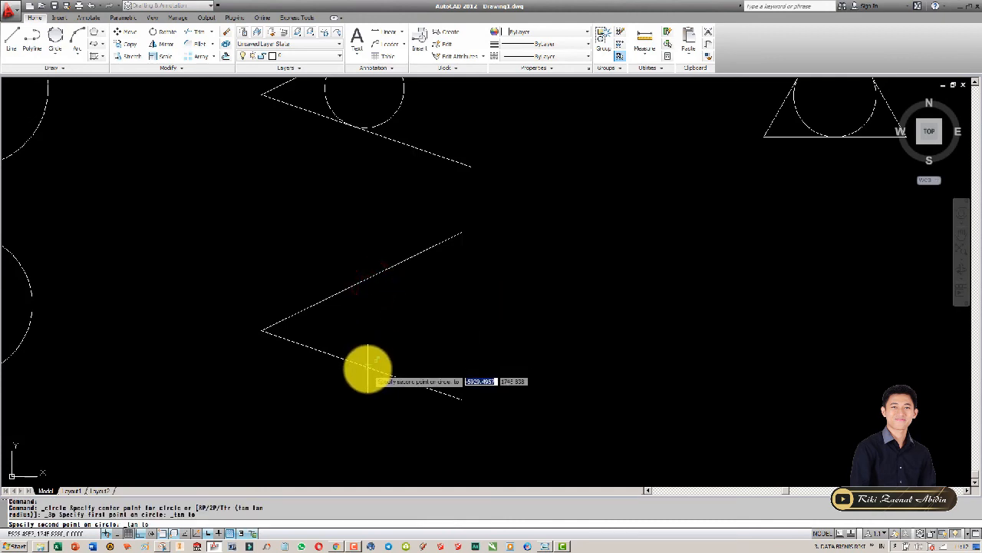
click(367, 368)
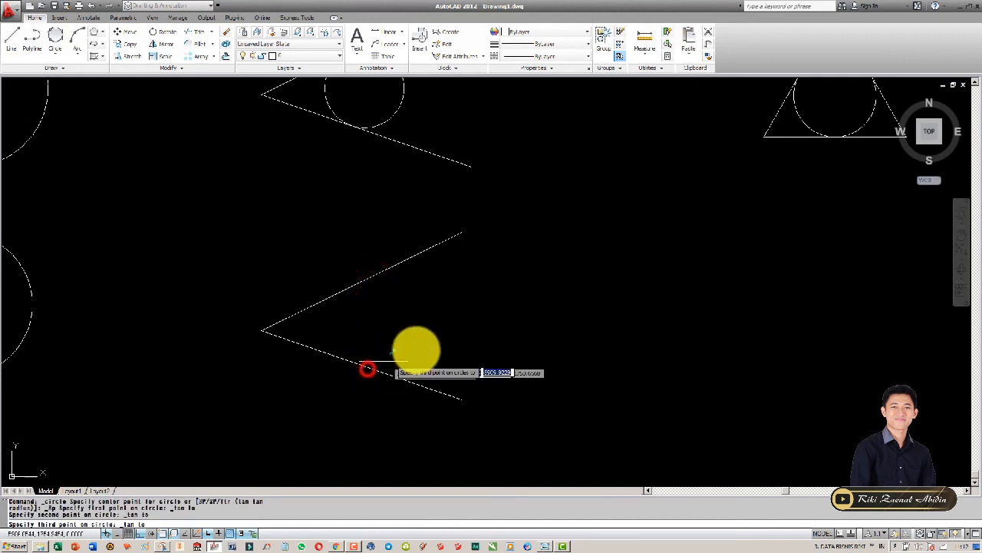
click(461, 321)
scroll(566, 297, down, 3)
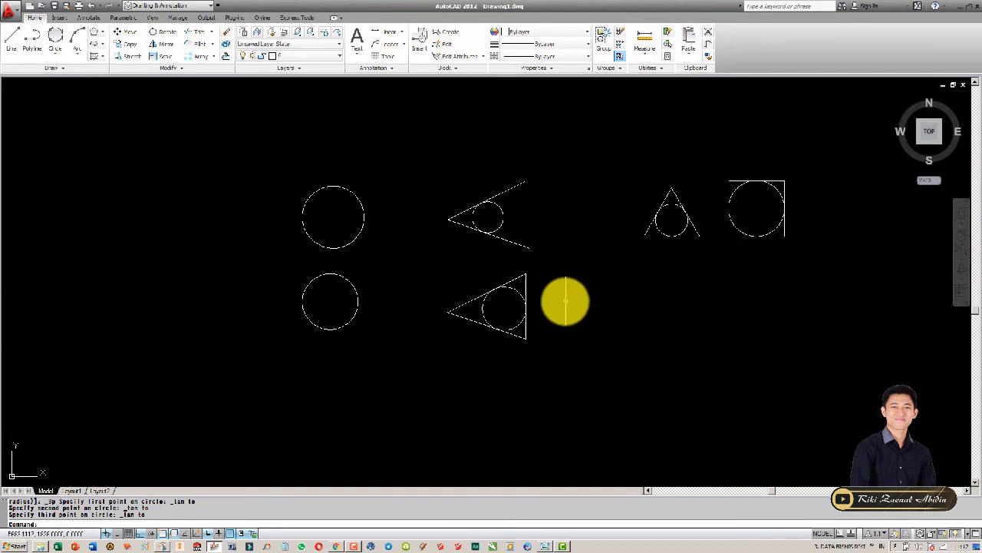
middle_drag(566, 296, 509, 268)
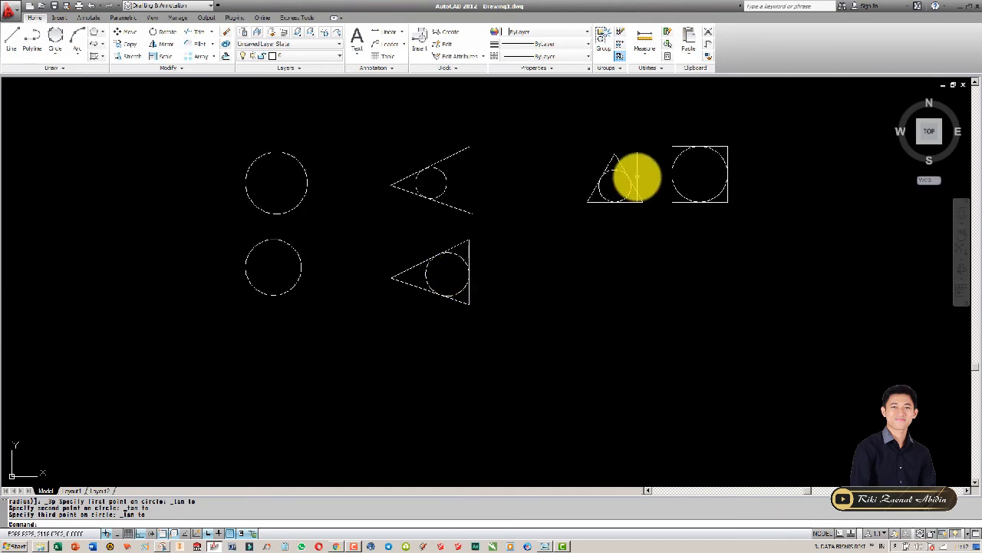
scroll(624, 184, up, 2)
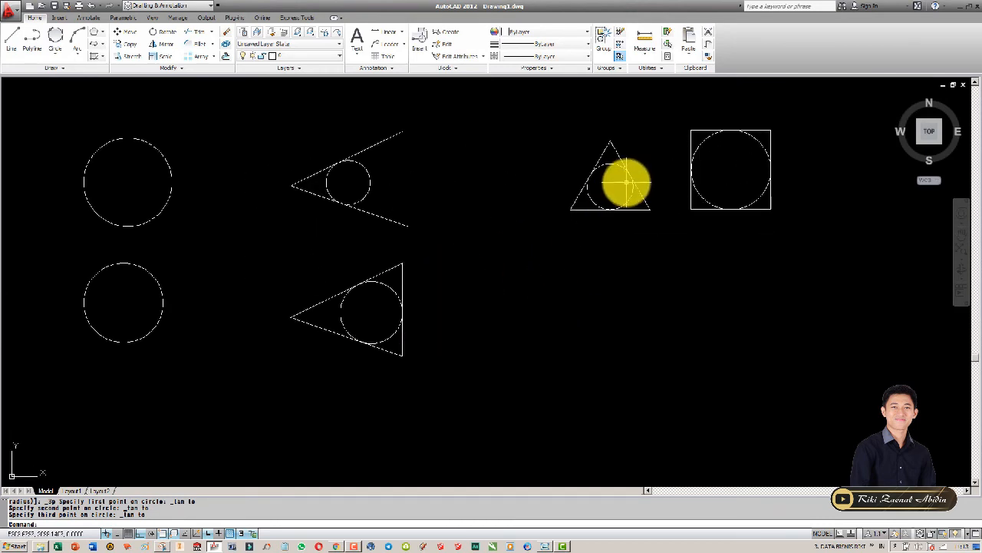
scroll(597, 183, up, 2)
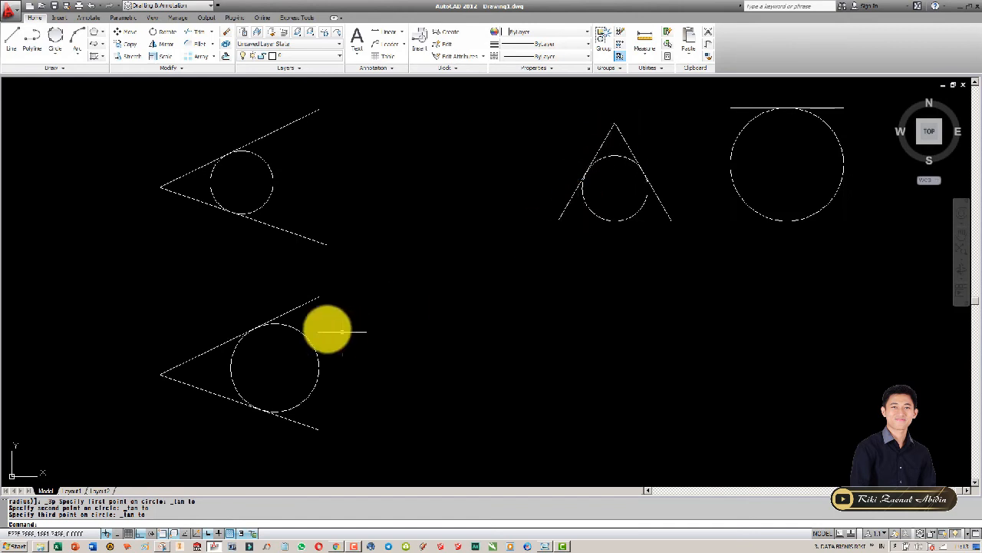
click(586, 203)
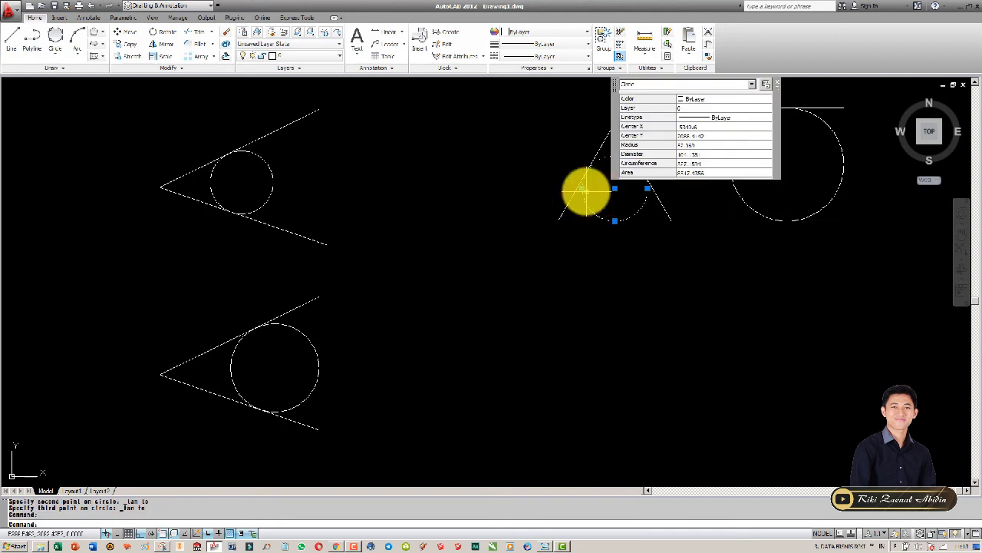
click(615, 186)
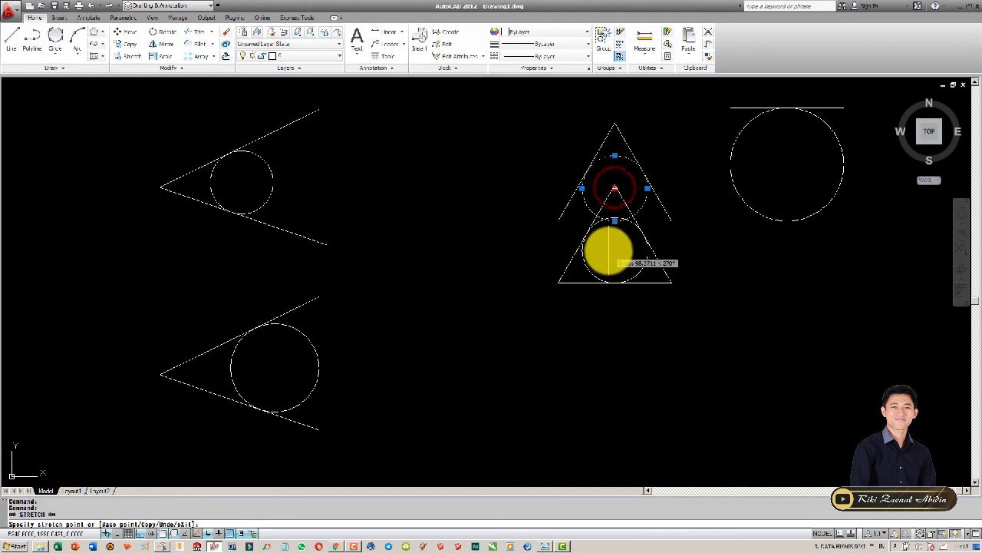
key(Escape)
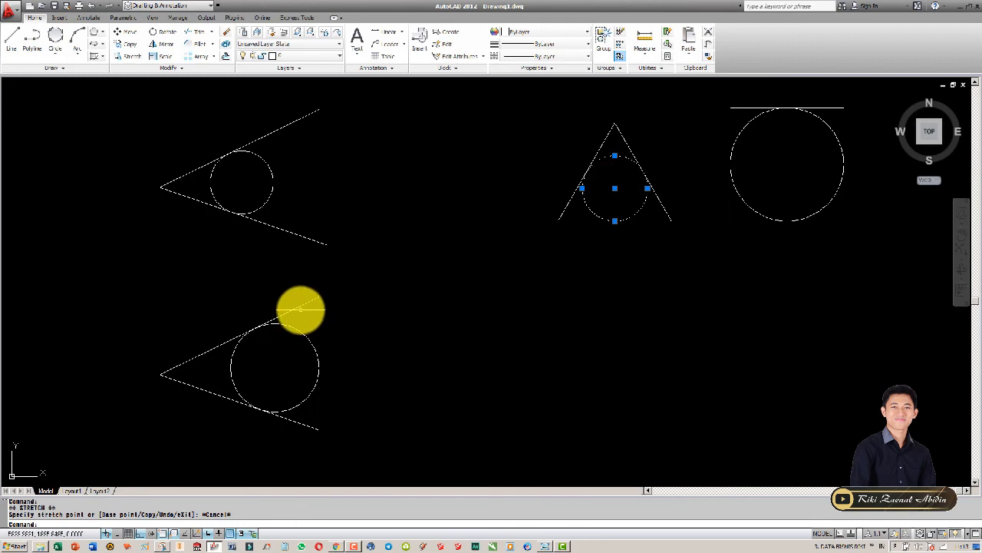
Step: Try to stretch the right end of the lower triangle's upper side away from its corner, and undo the change
click(300, 308)
click(318, 293)
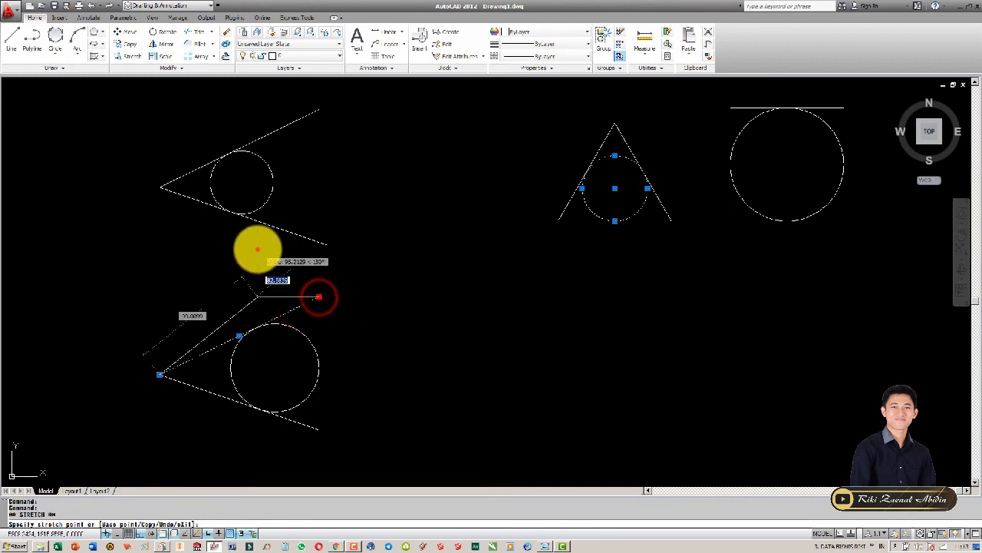
click(258, 250)
key(Escape)
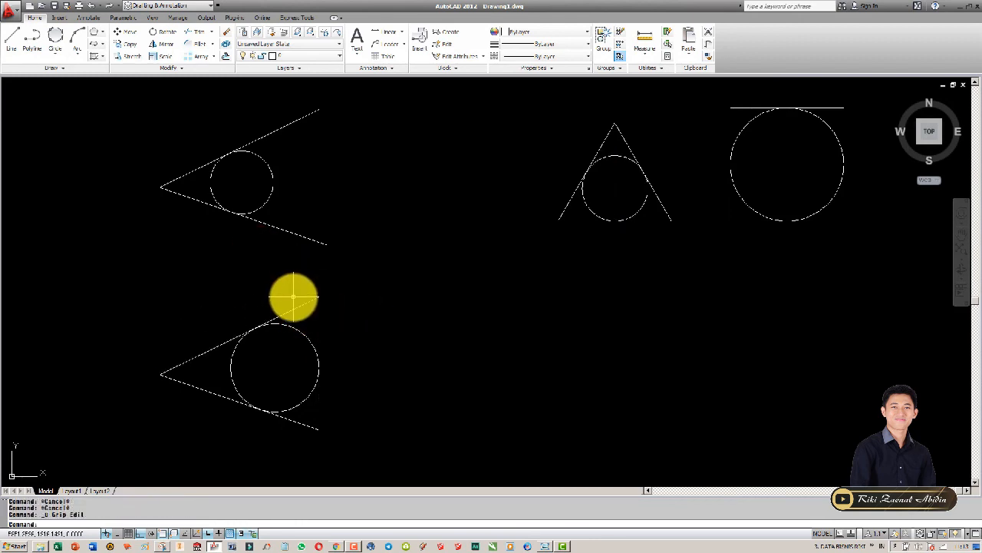
key(ctrl+z)
Step: Examine where the Tan, Tan, Tan circle touches the triangle's upper side, checking the properties of the circle and the line
click(261, 331)
scroll(258, 330, up, 5)
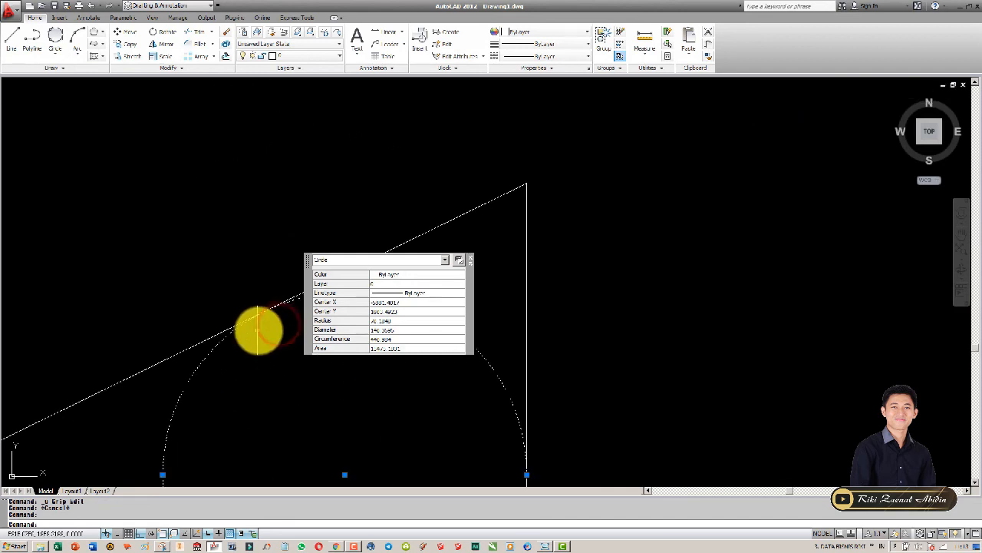
key(Escape)
click(267, 311)
key(Escape)
click(359, 269)
scroll(358, 265, down, 4)
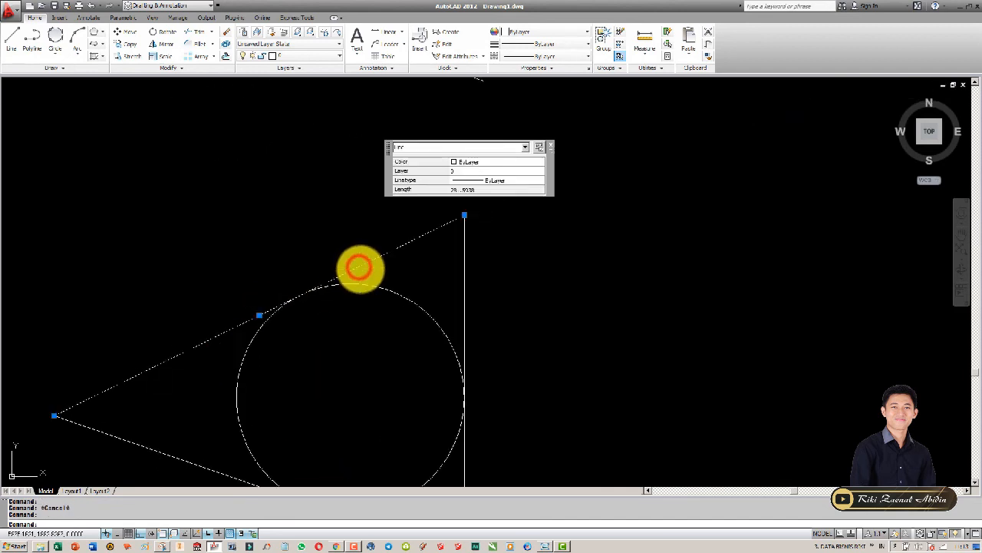
key(Escape)
scroll(442, 334, down, 7)
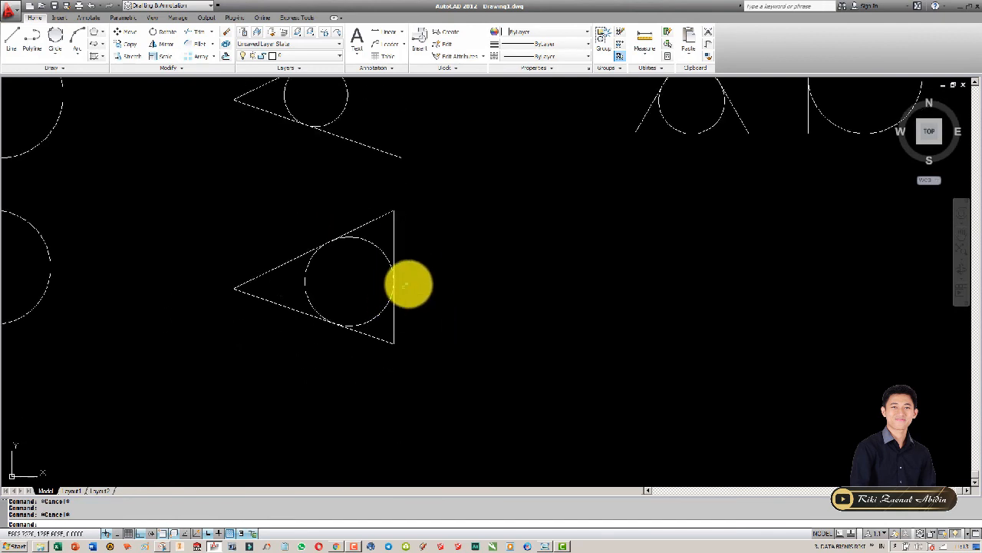
scroll(435, 280, up, 3)
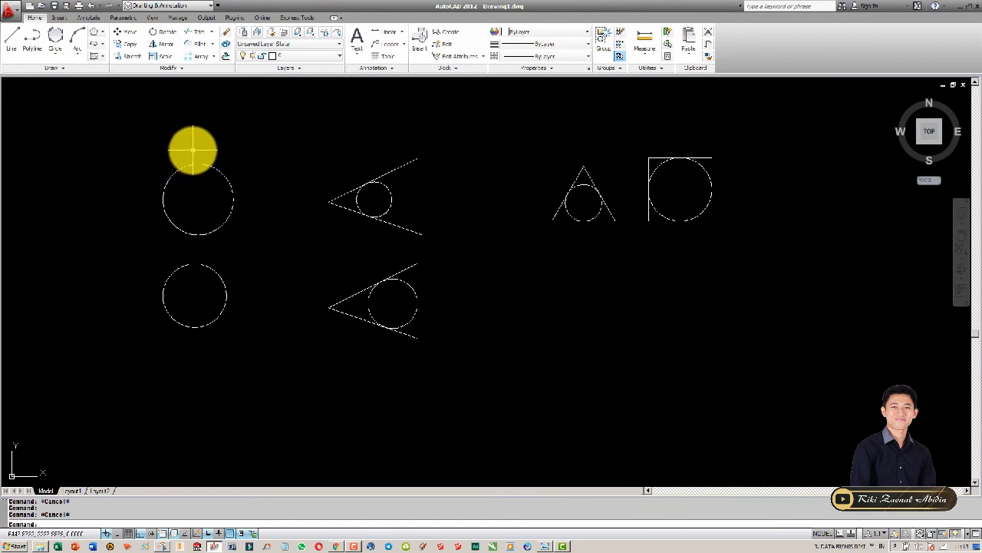
Step: Draw a circle in the empty area below the equilateral triangle using the Diameter option, accepting the default diameter of about 140
text(c)
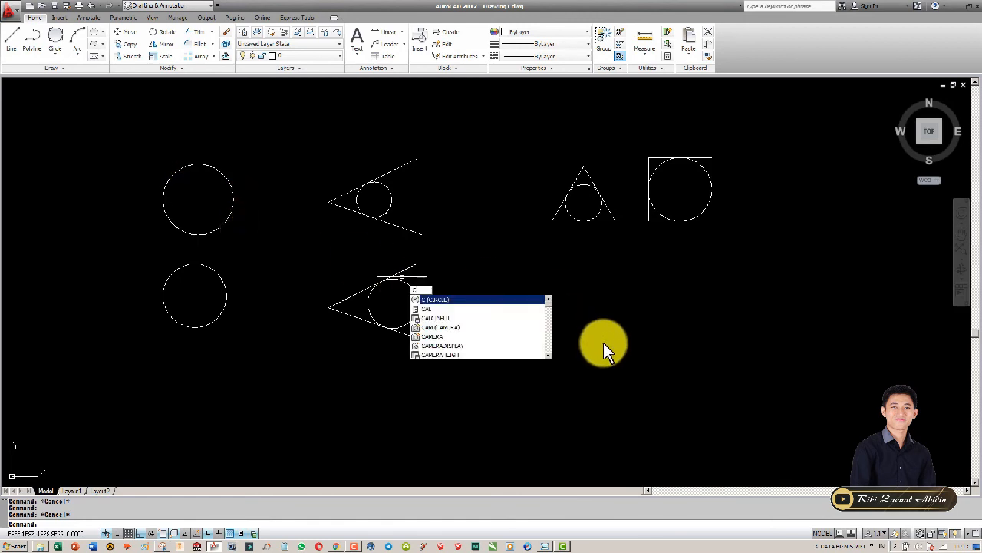
key(Return)
click(605, 347)
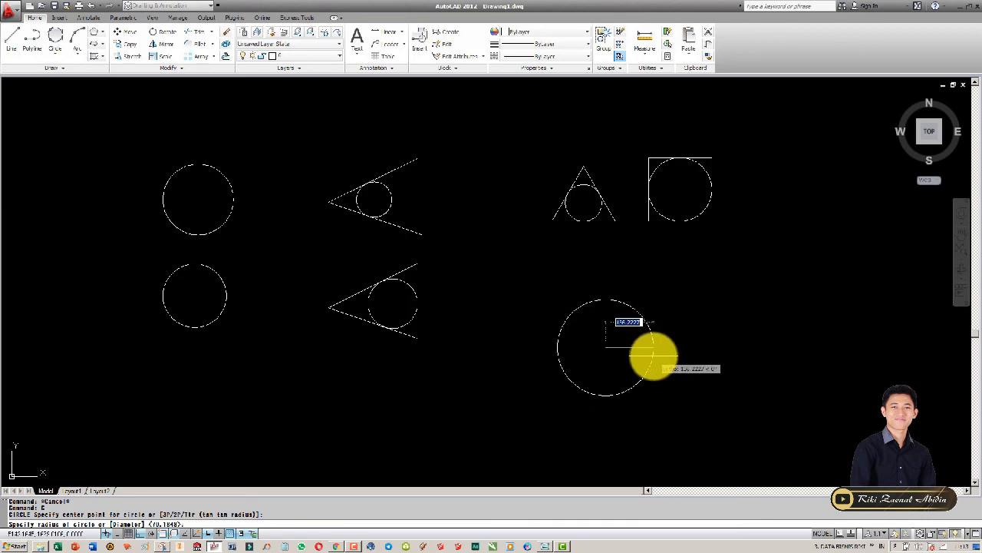
right_click(640, 357)
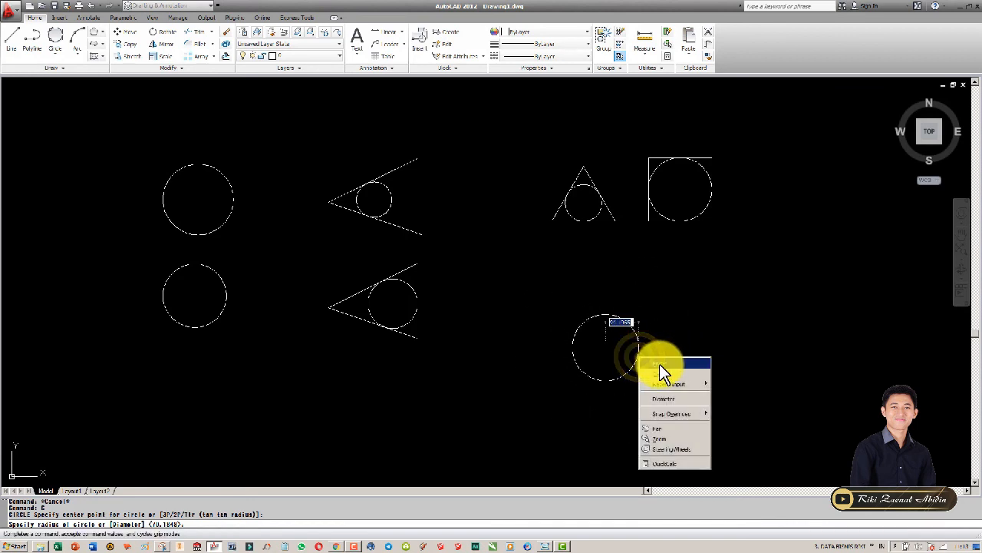
click(681, 398)
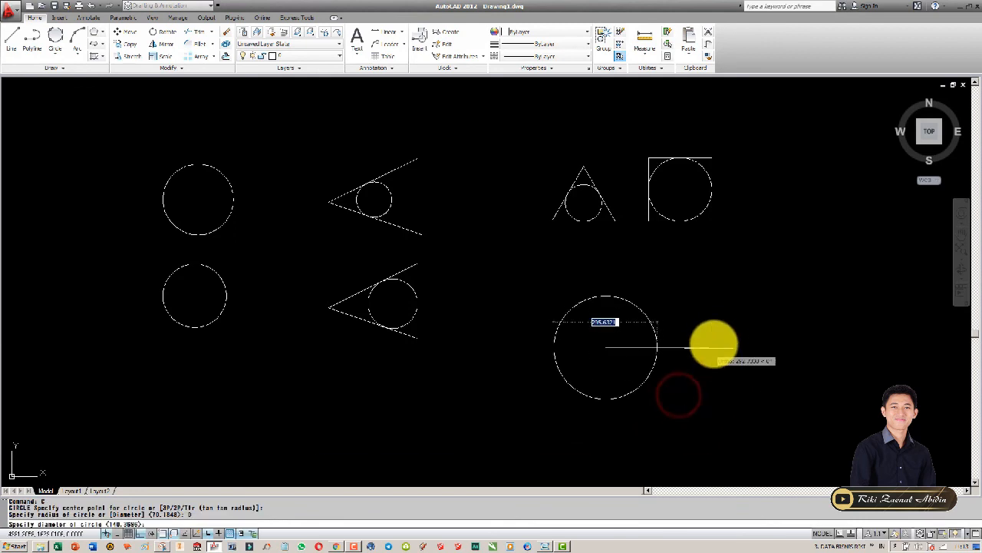
click(701, 335)
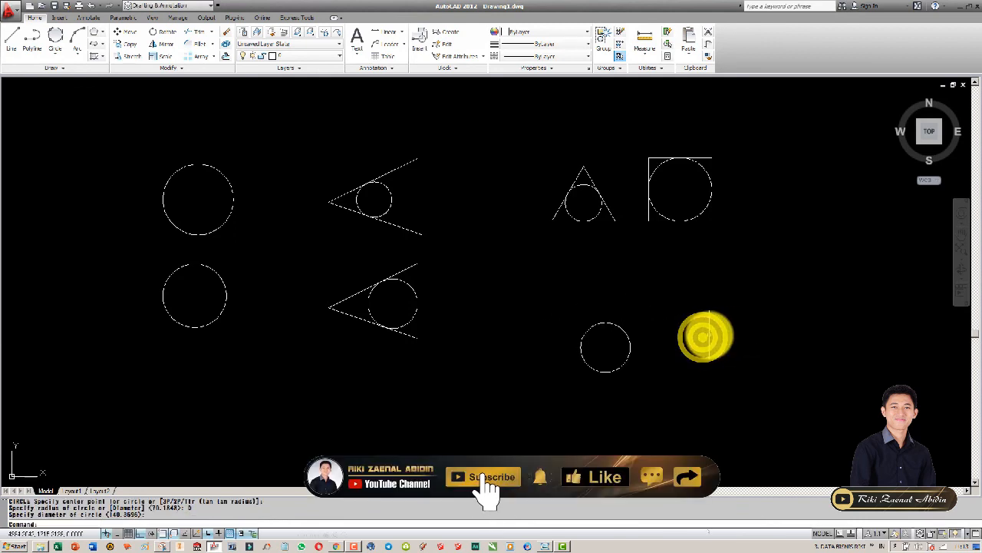
Step: Delete the circle drawn by diameter below the equilateral triangle
click(630, 352)
key(Escape)
key(Escape)
key(Escape)
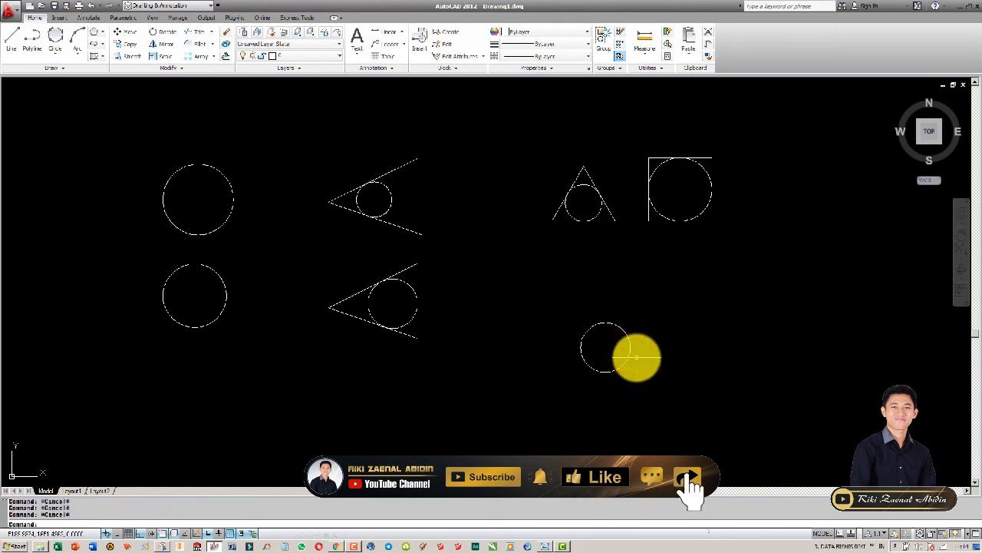
click(629, 353)
key(Delete)
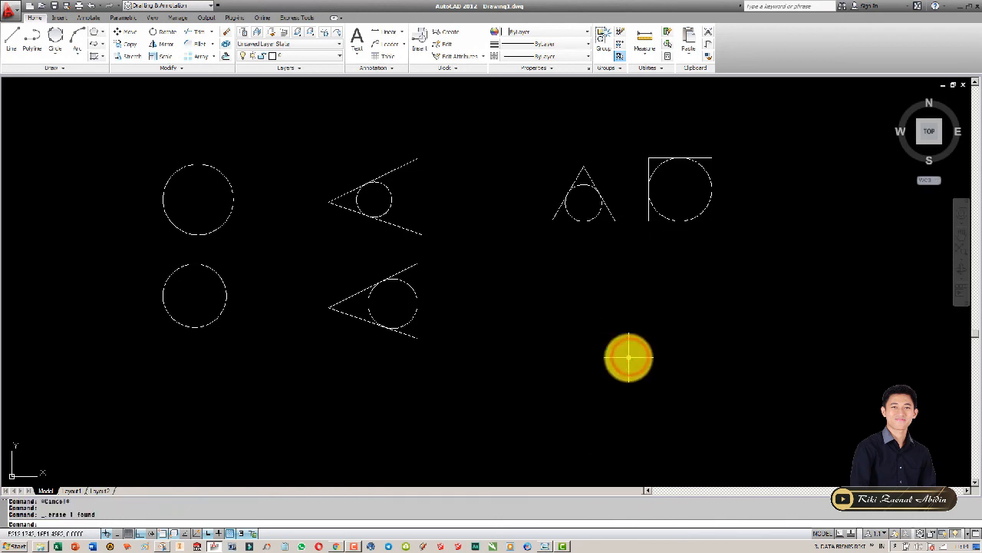
scroll(607, 354, down, 4)
scroll(588, 324, up, 5)
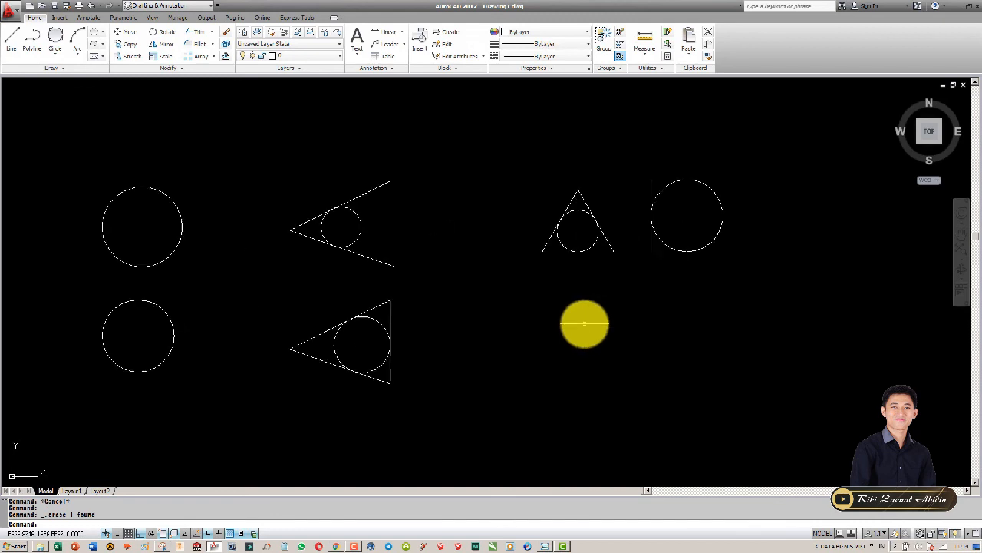
middle_drag(585, 324, 600, 315)
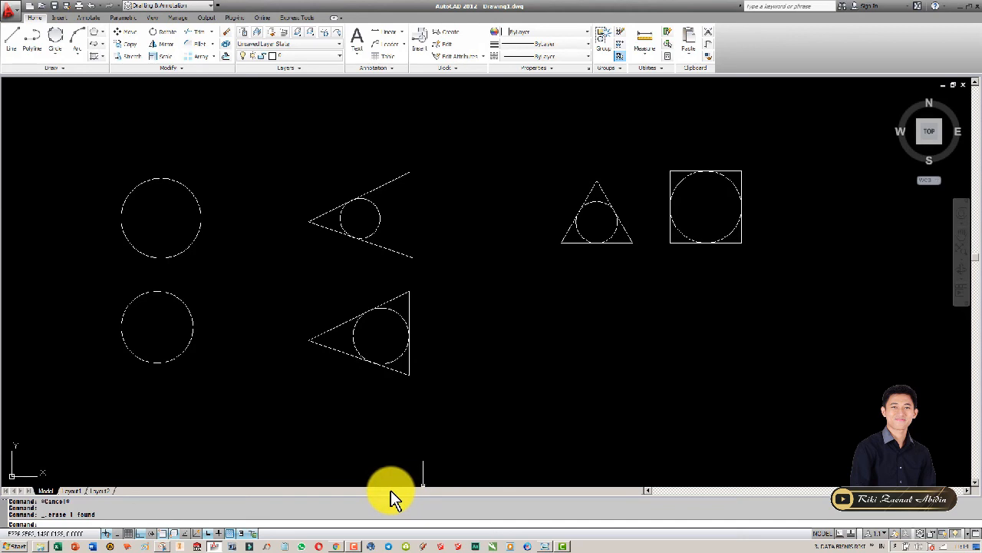
click(352, 546)
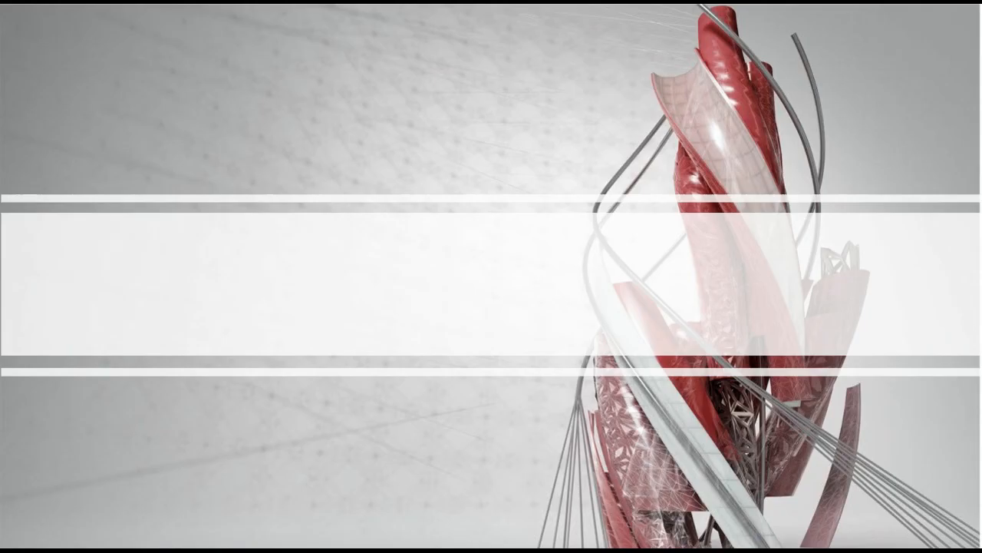